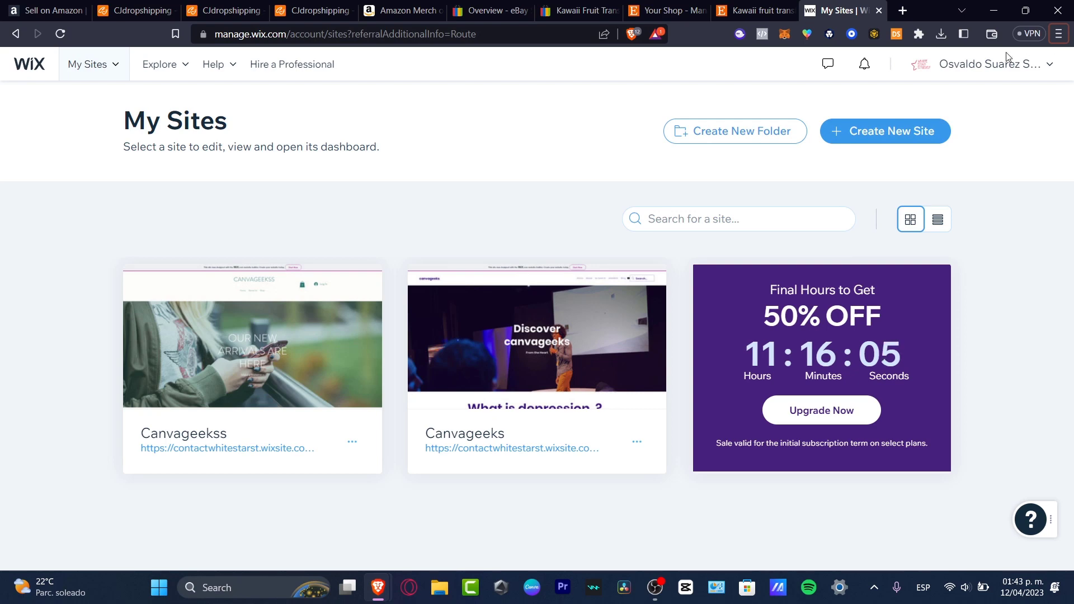
# Log out of the current account and sign back in through Get Started with the Google account.
pyautogui.moveTo(1014, 65)
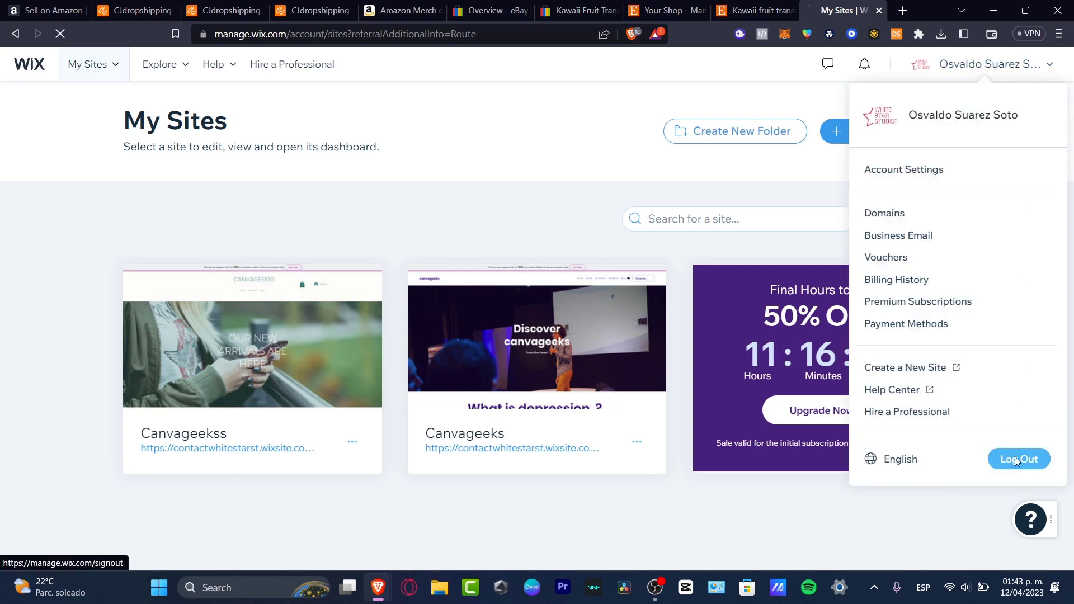
pyautogui.click(900, 459)
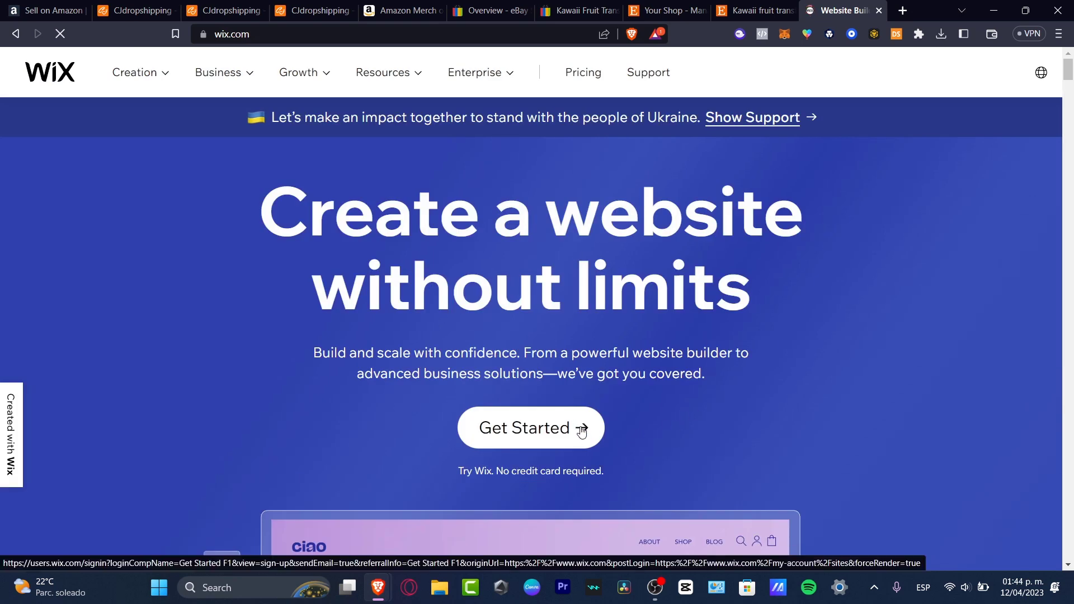
pyautogui.click(582, 431)
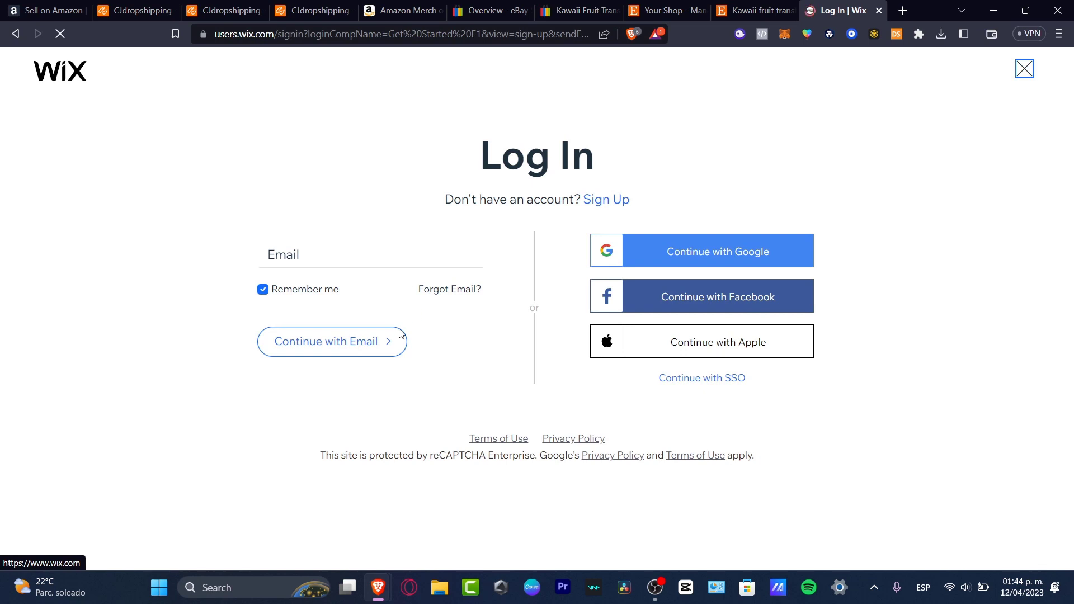
pyautogui.click(721, 255)
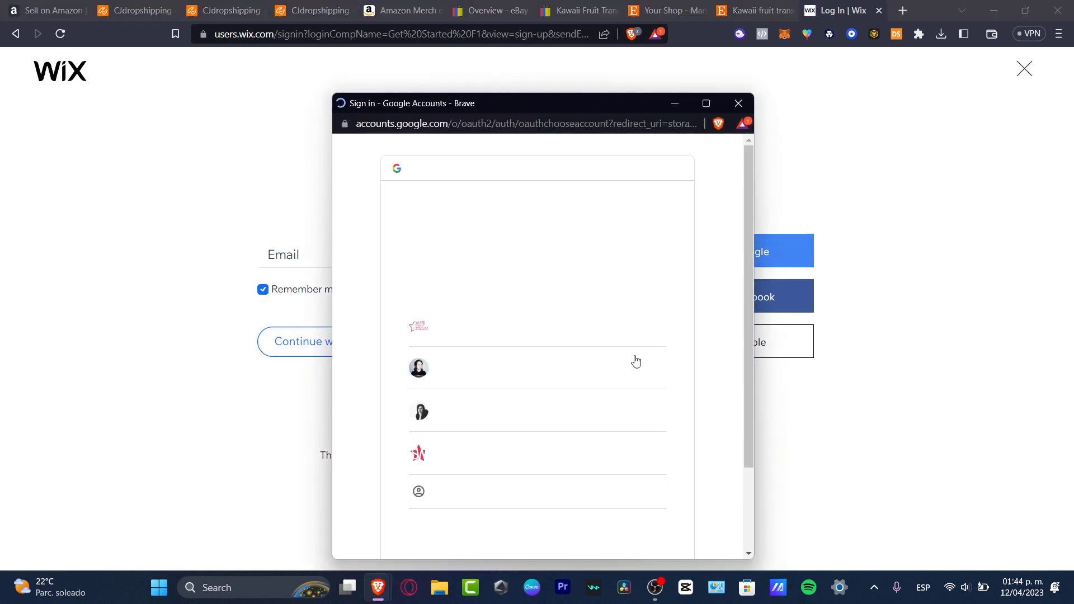
pyautogui.click(539, 314)
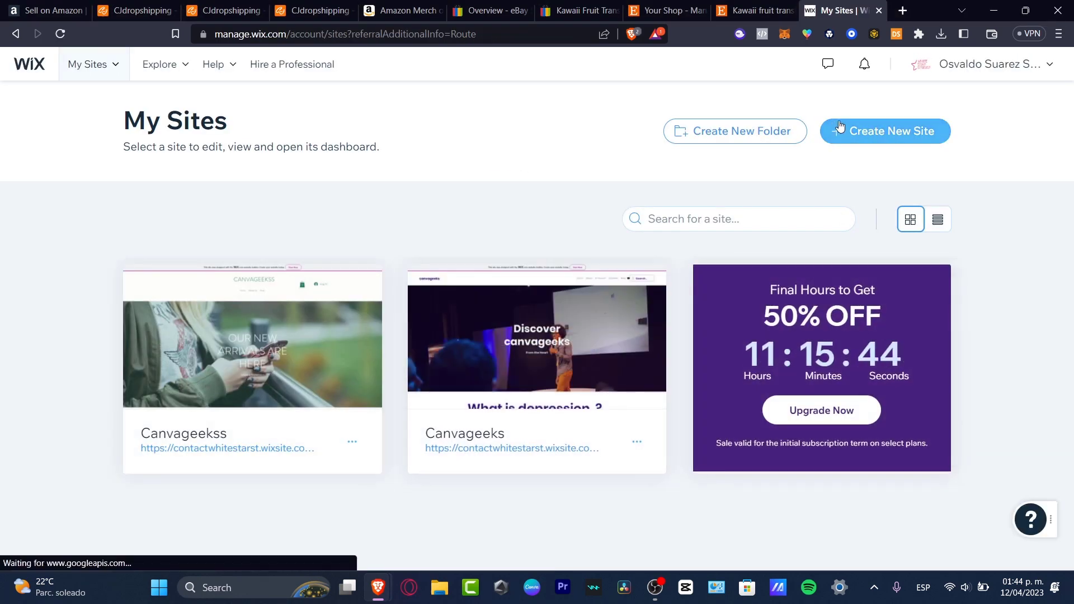
# Start a new site of the type Ecommerce Toy Store and name the store Humans.
pyautogui.click(848, 130)
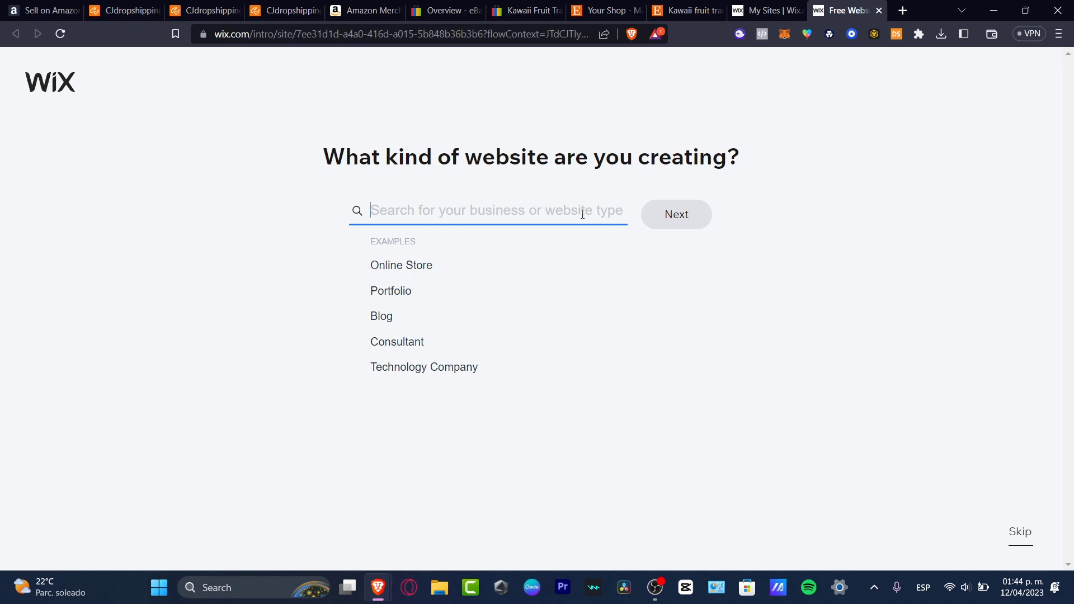
pyautogui.write('ecommerce')
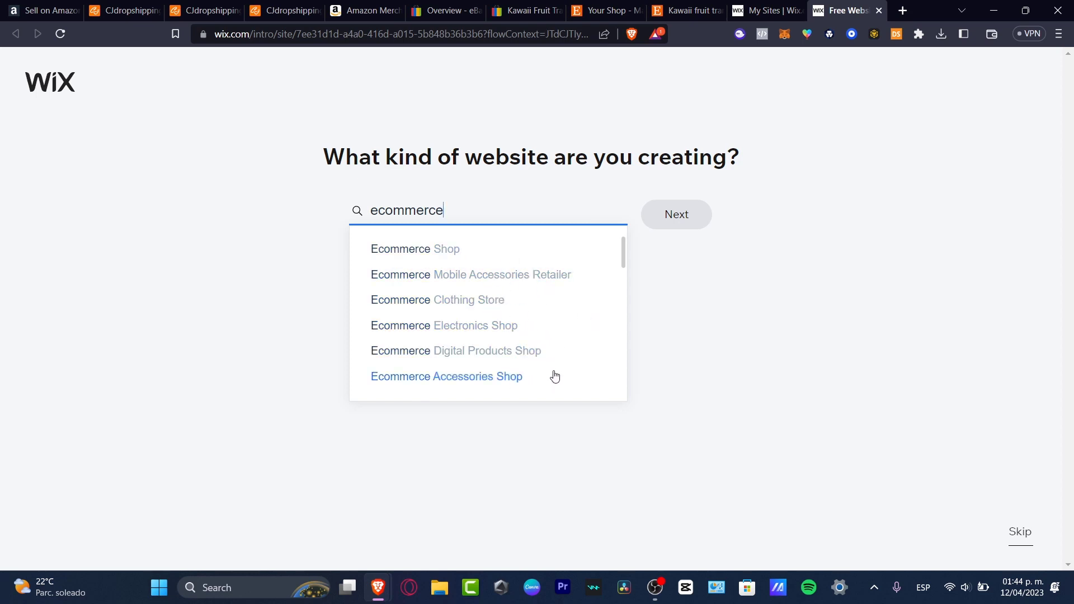
pyautogui.write('toys')
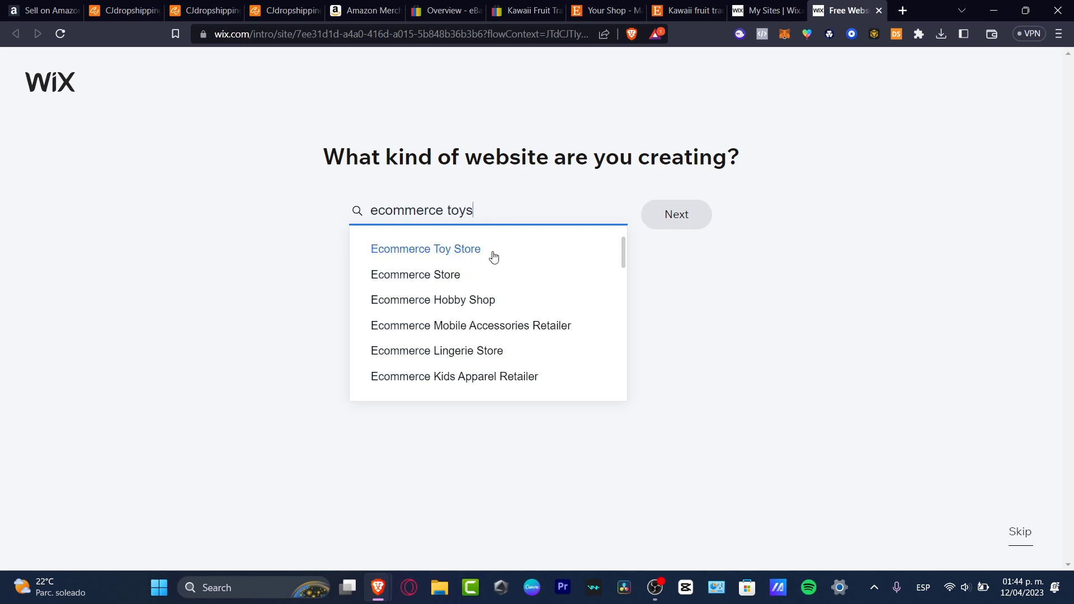
pyautogui.click(493, 256)
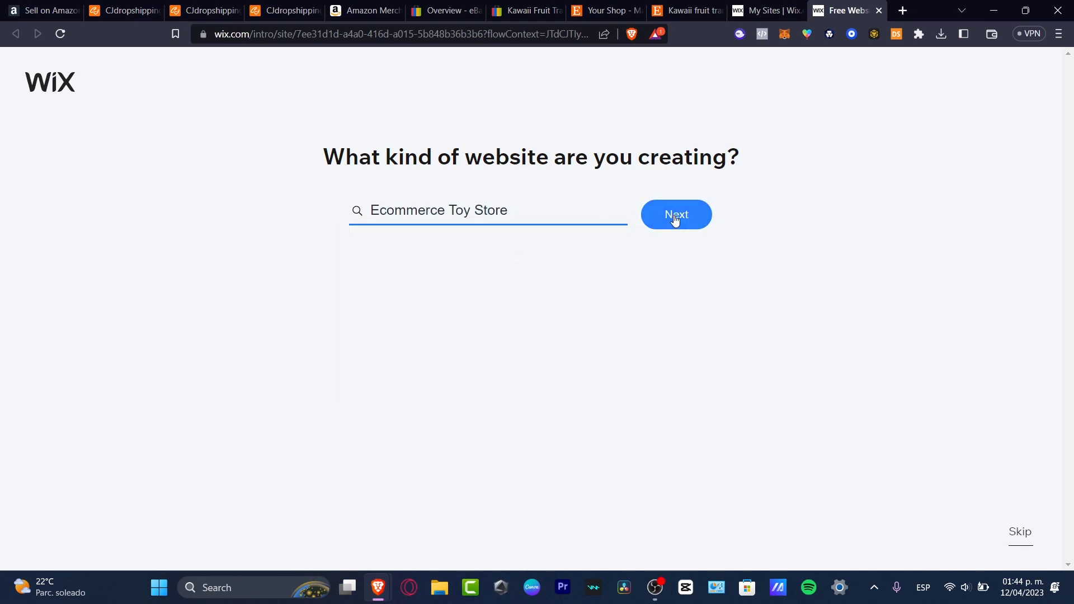
pyautogui.click(676, 217)
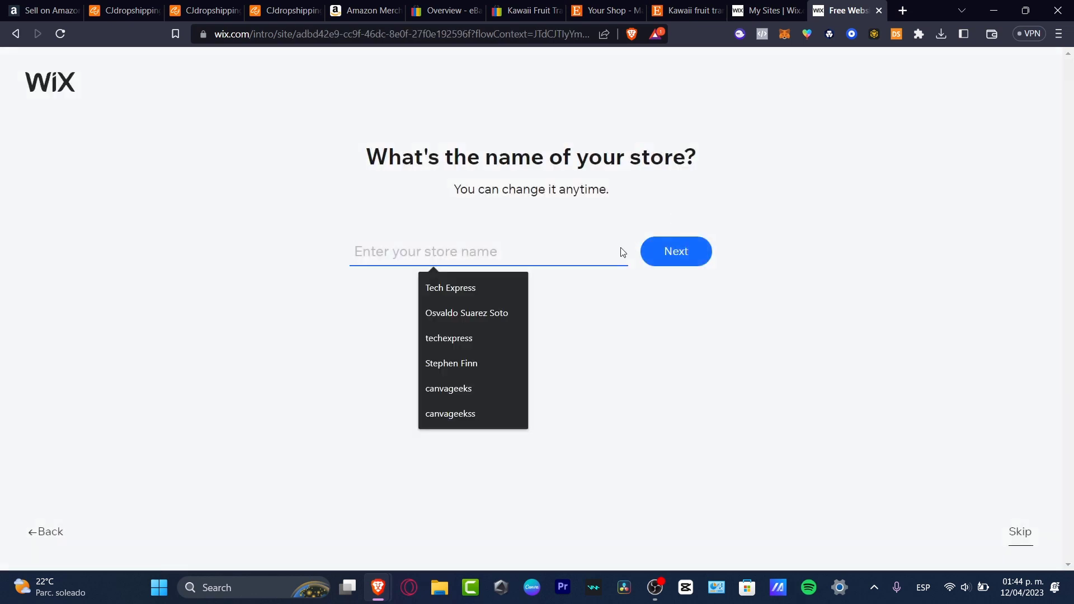
pyautogui.write('Humans')
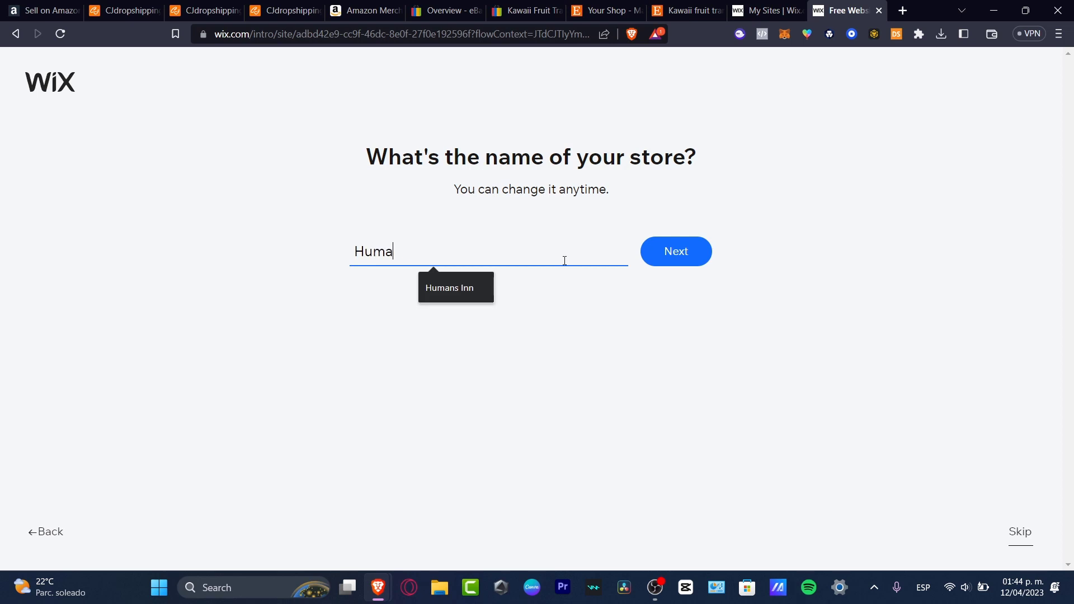
pyautogui.click(705, 251)
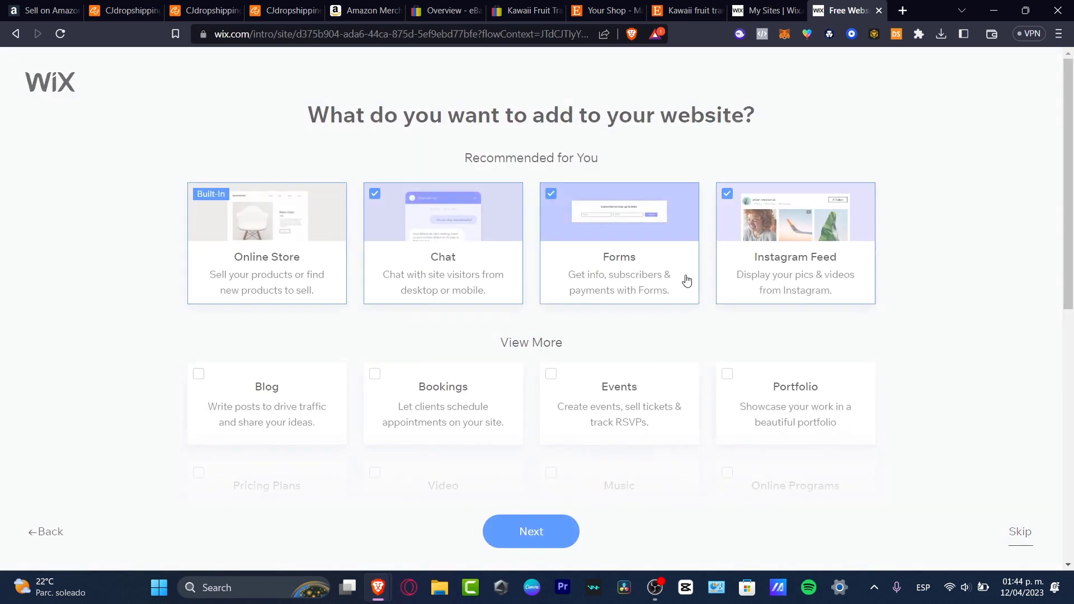
# Deselect Chat, Forms and Instagram Feed, add Blog to the website's features, and continue the setup.
pyautogui.moveTo(573, 111); pyautogui.dragTo(766, 112)
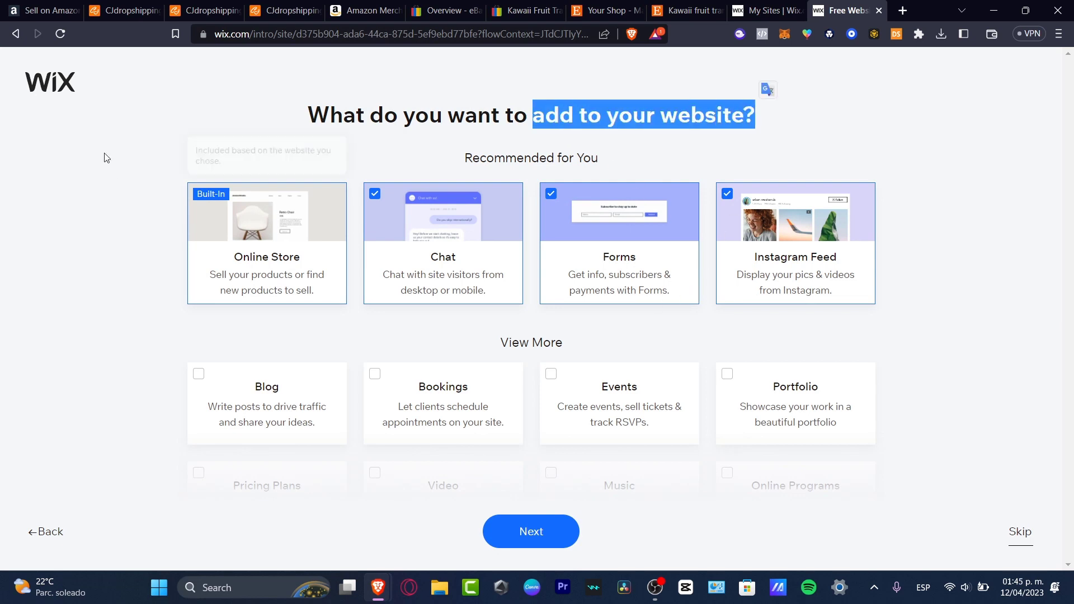
pyautogui.click(1020, 231)
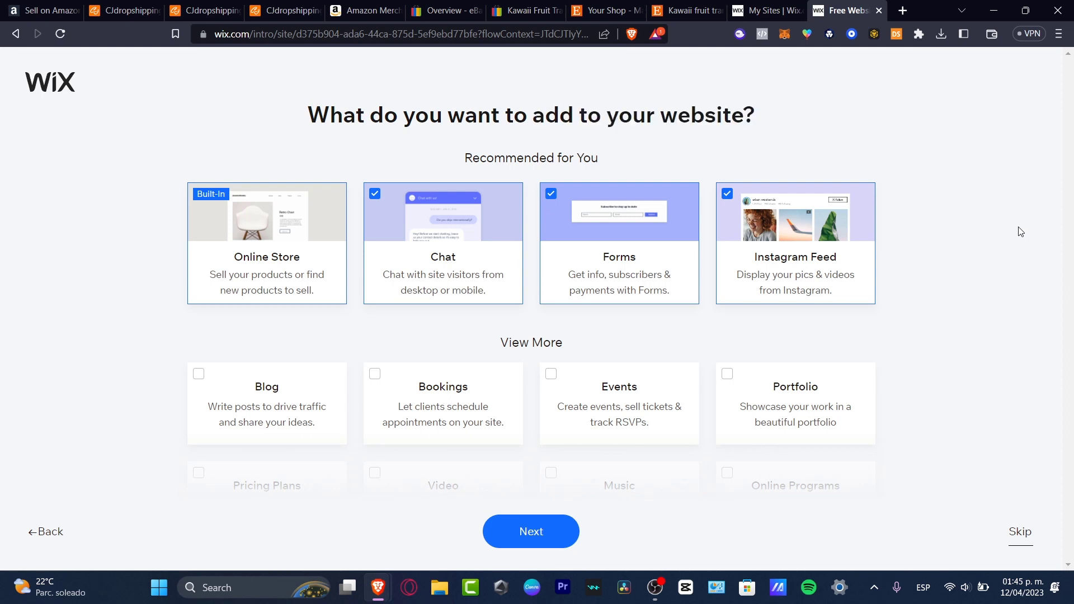
pyautogui.moveTo(289, 273)
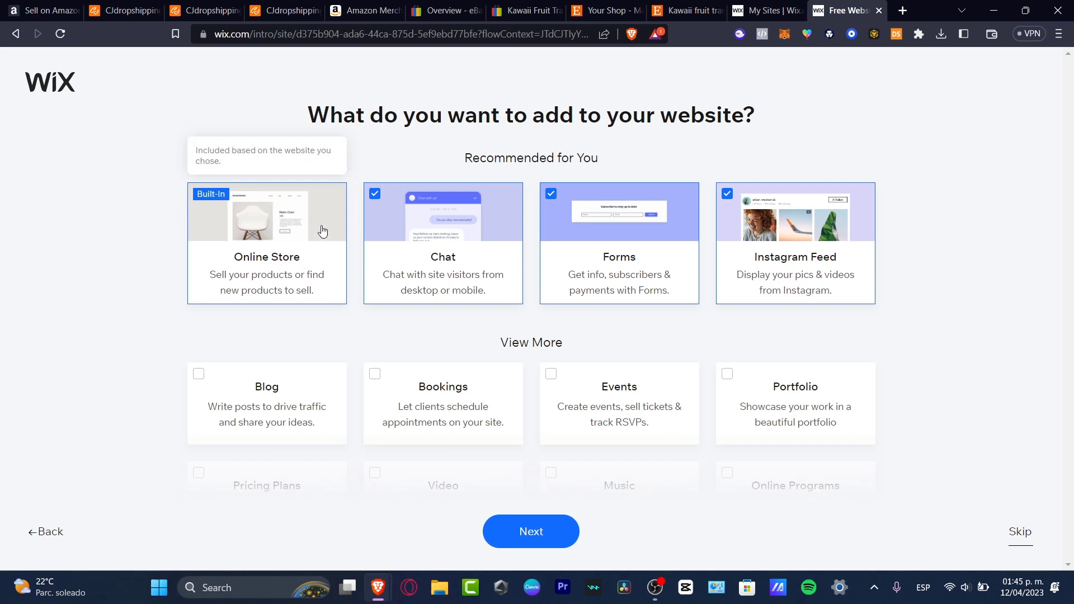
pyautogui.click(375, 194)
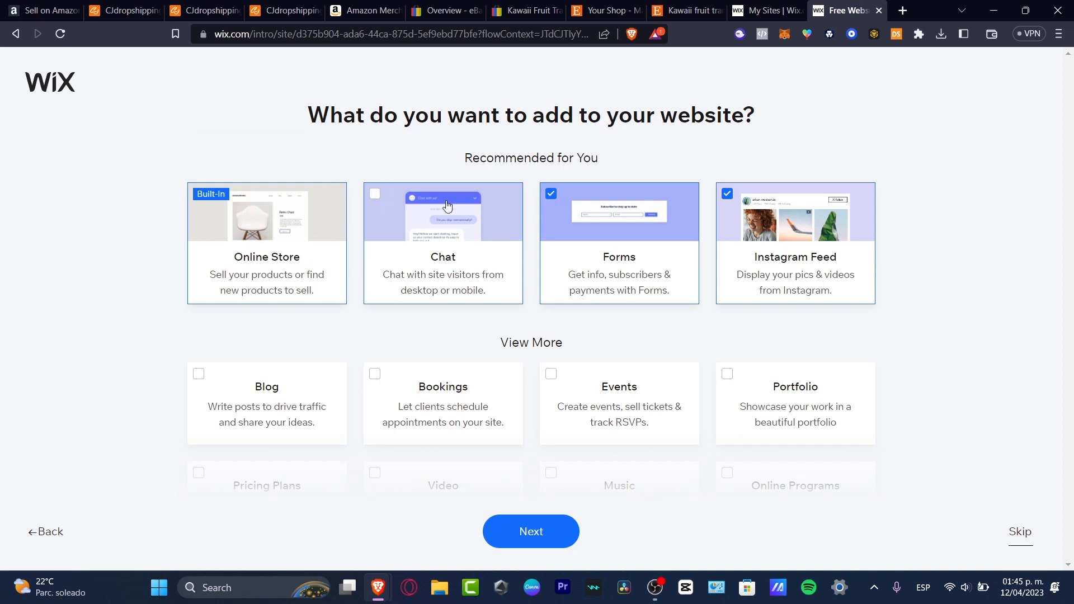
pyautogui.click(551, 194)
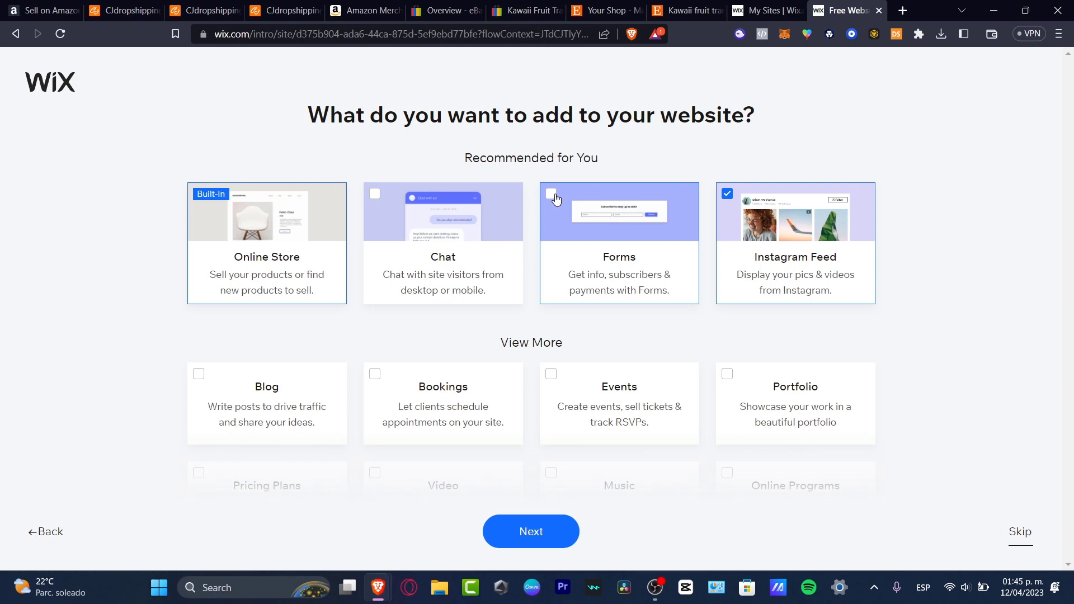
pyautogui.click(726, 194)
pyautogui.scroll(-3, 849, 295)
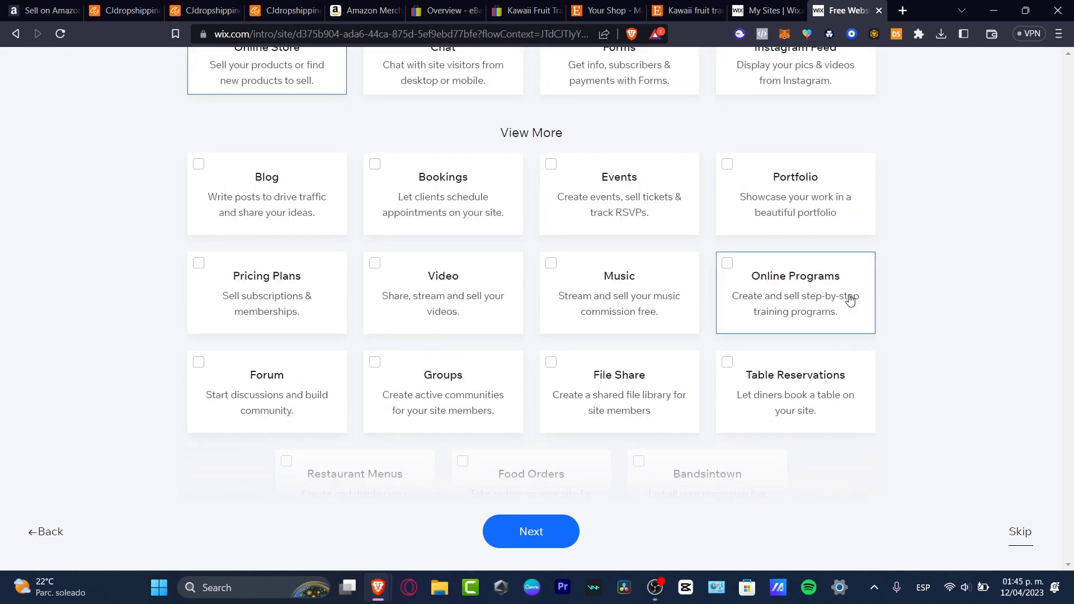
pyautogui.click(203, 166)
pyautogui.scroll(-2, 620, 229)
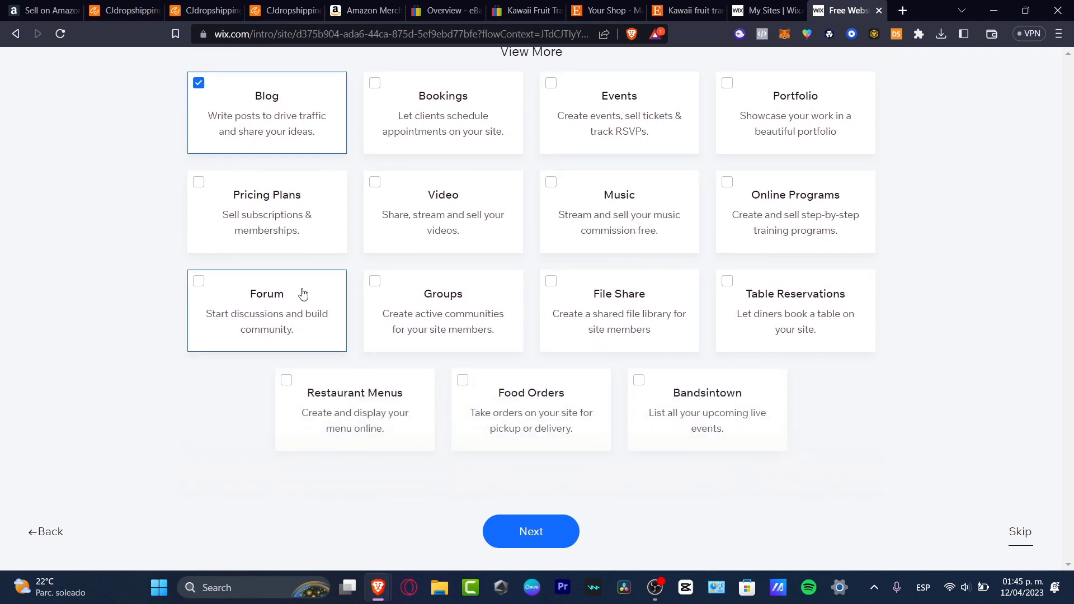
pyautogui.click(548, 532)
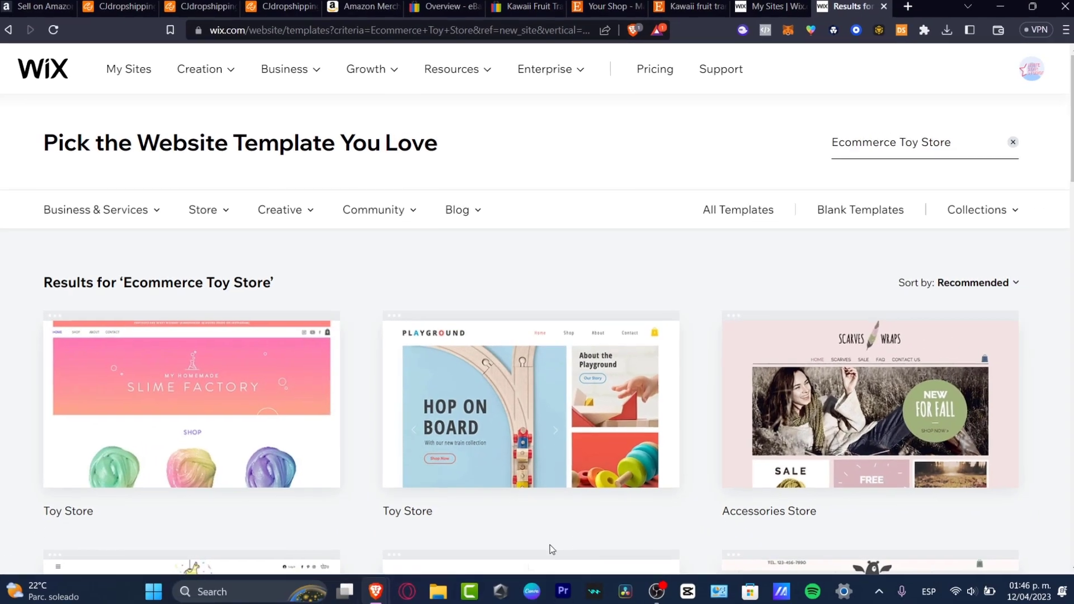
# Browse the Ecommerce Toy Store templates and open the preview of the Just 4 Kids clothing store template.
pyautogui.scroll(-4, 630, 518)
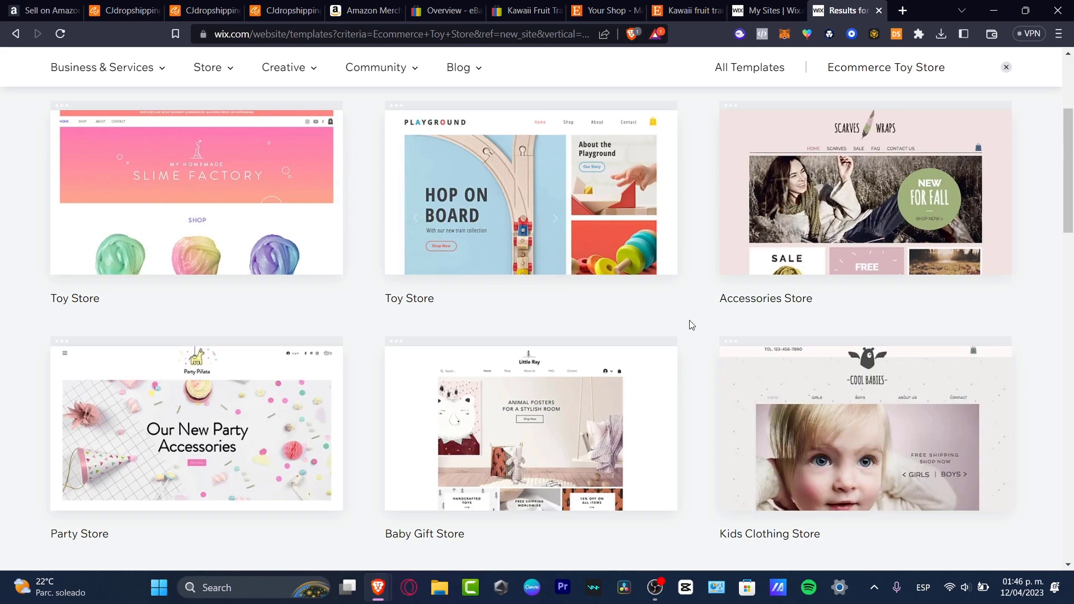
pyautogui.scroll(-7, 691, 325)
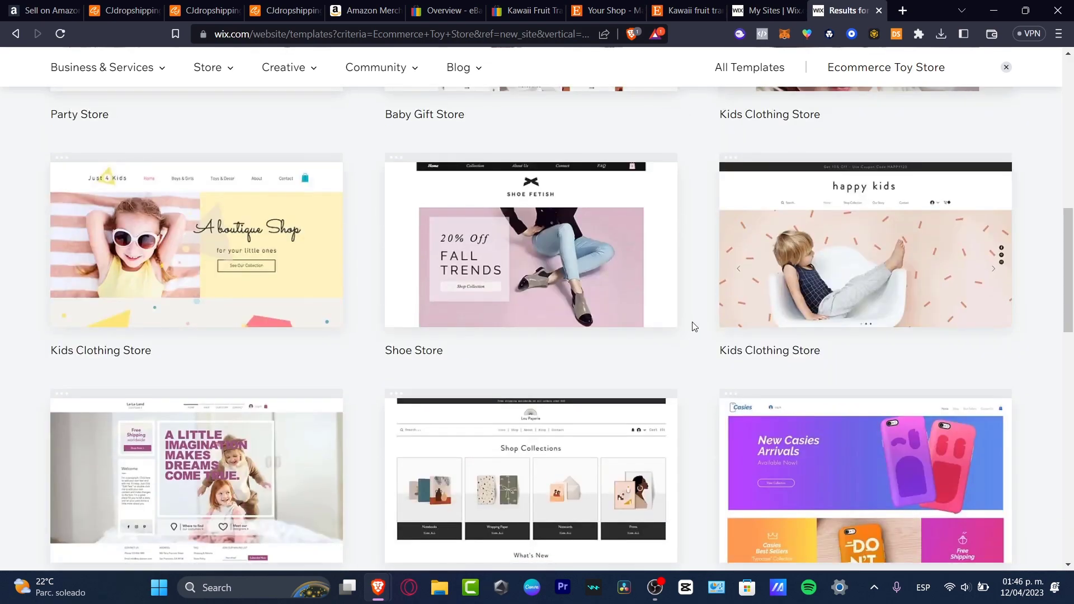
pyautogui.scroll(-4, 694, 327)
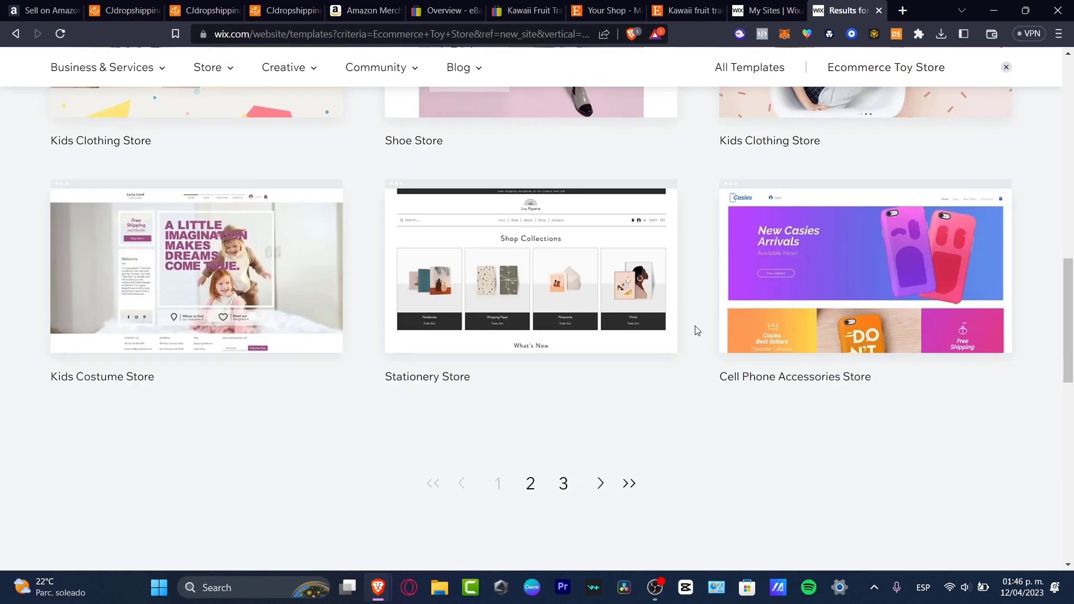
pyautogui.scroll(4, 695, 330)
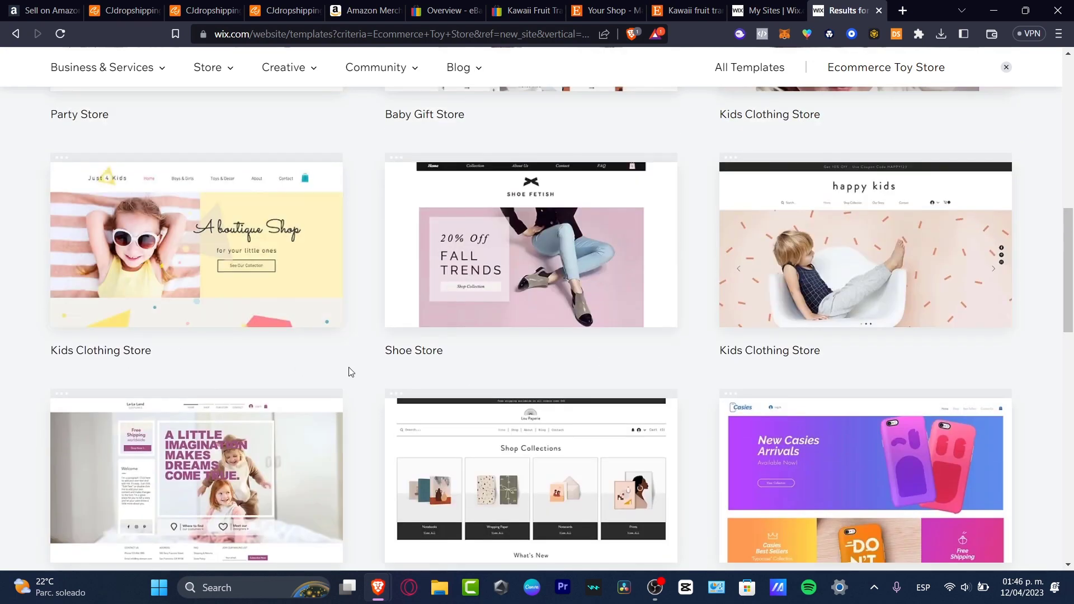
pyautogui.scroll(3, 350, 374)
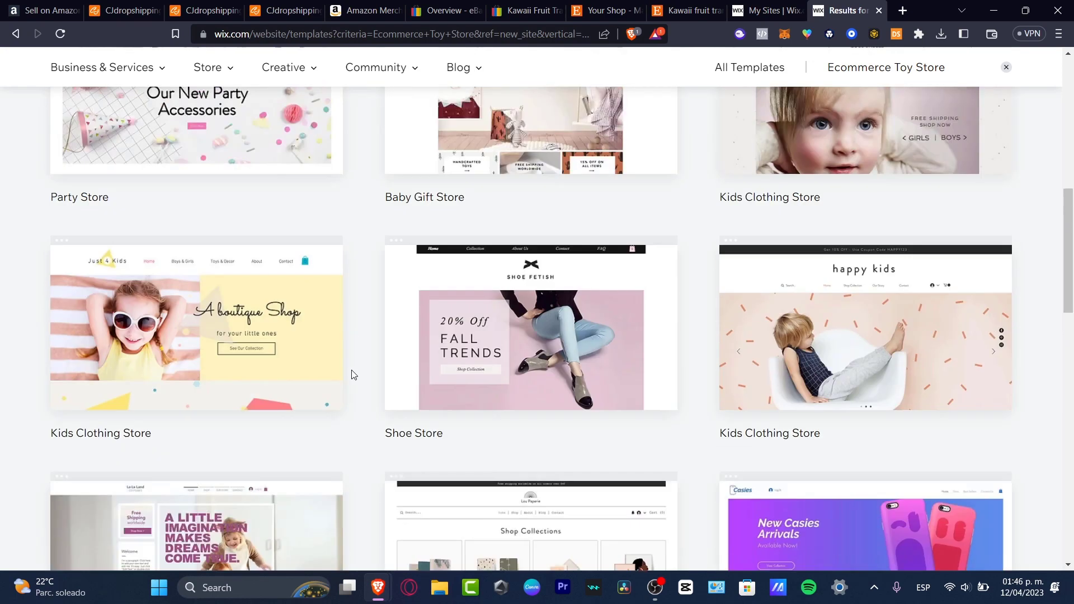
pyautogui.scroll(4, 358, 389)
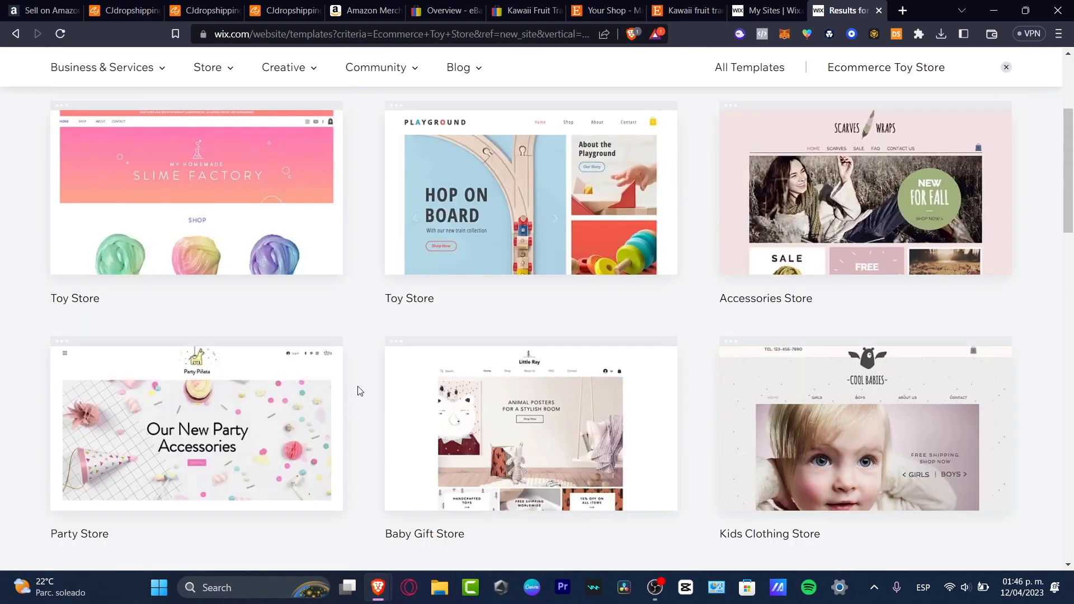
pyautogui.scroll(-8, 358, 388)
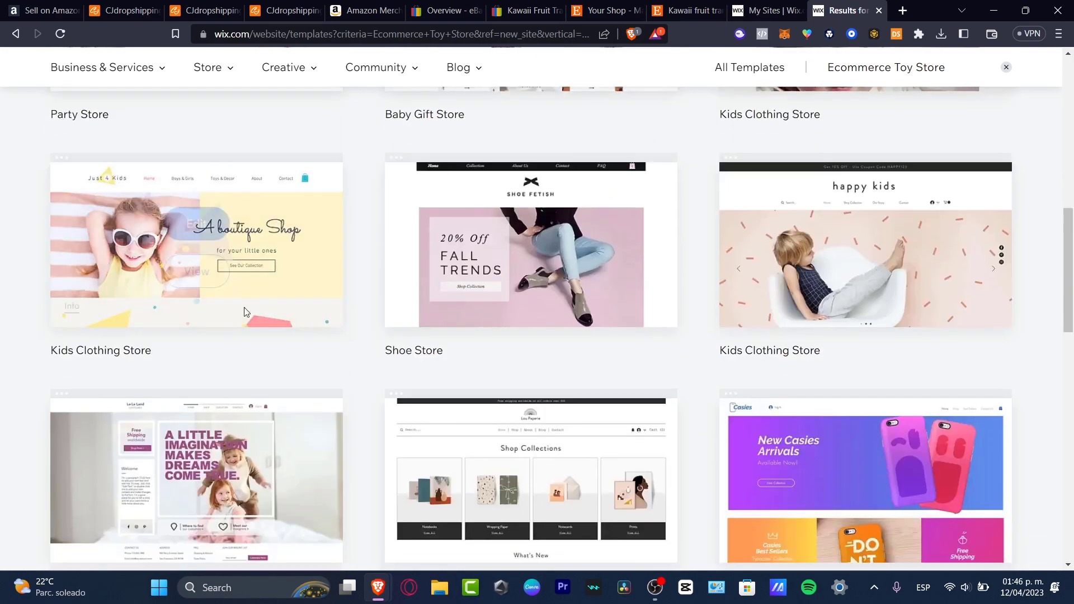
pyautogui.click(223, 272)
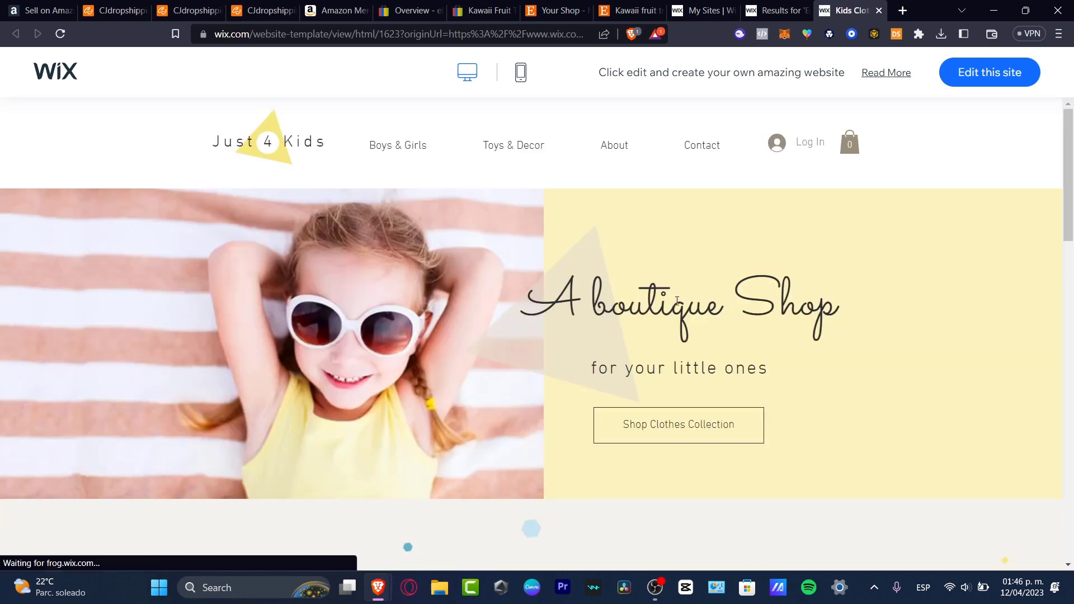
# Examine the Just 4 Kids template's homepage, including its header, promotional sections, product showcase and footer.
pyautogui.scroll(-10, 678, 302)
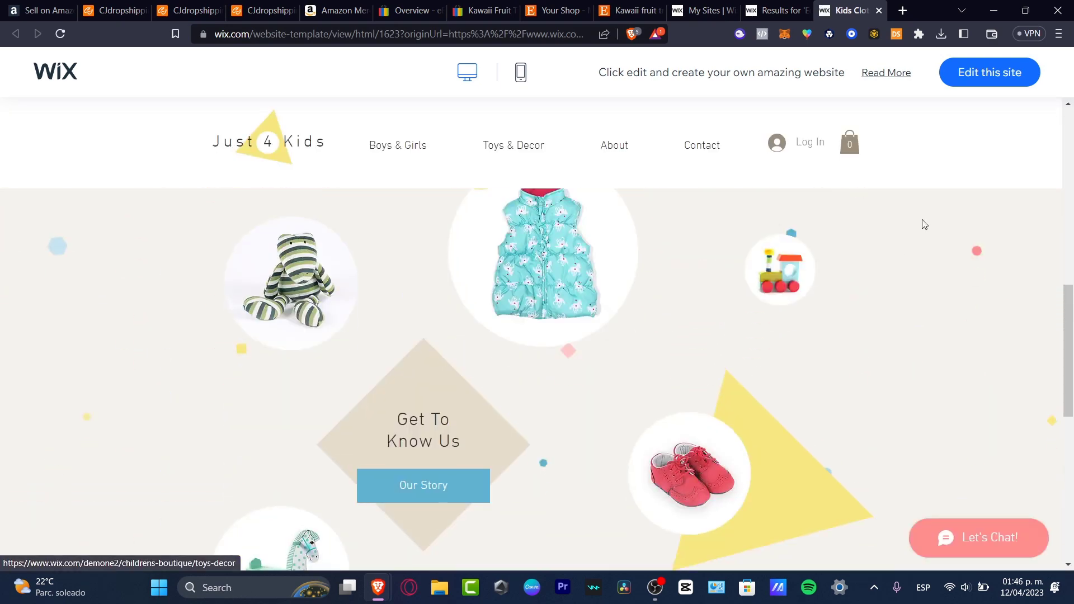
pyautogui.click(989, 84)
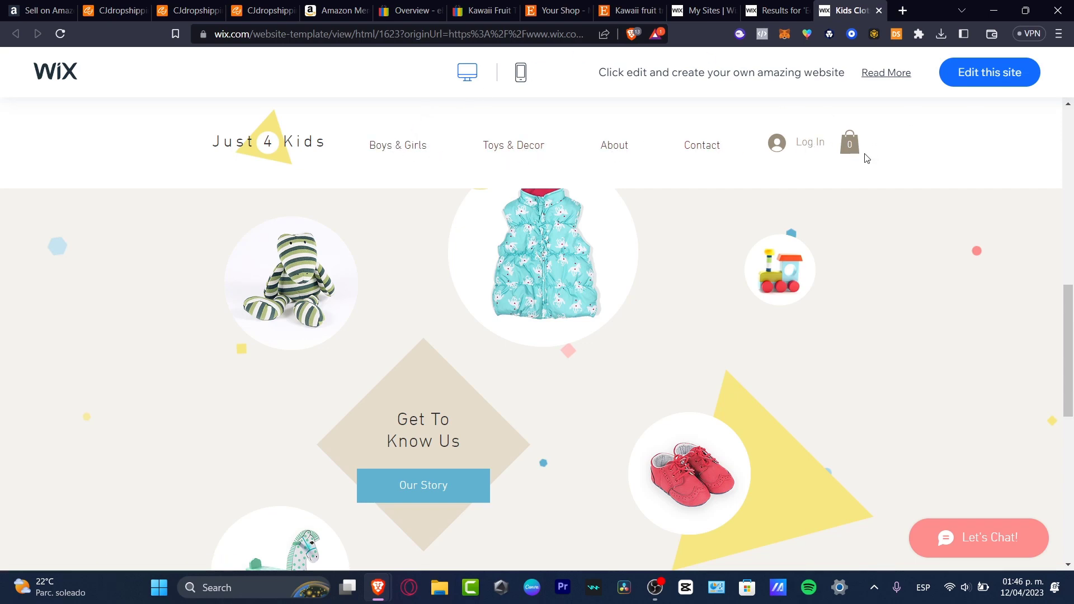
pyautogui.scroll(8, 822, 295)
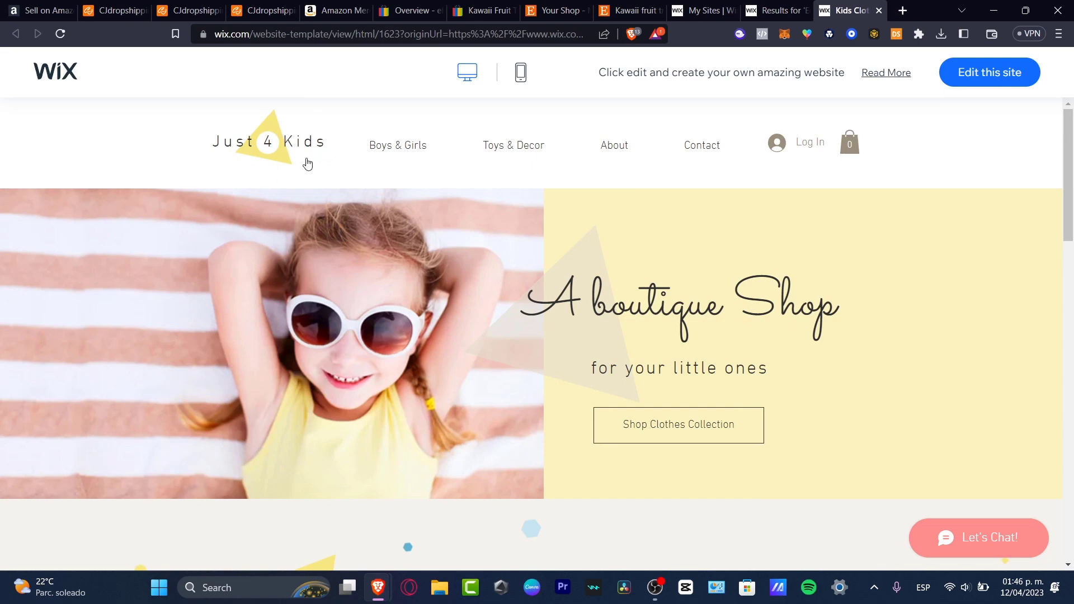
pyautogui.scroll(-2, 713, 395)
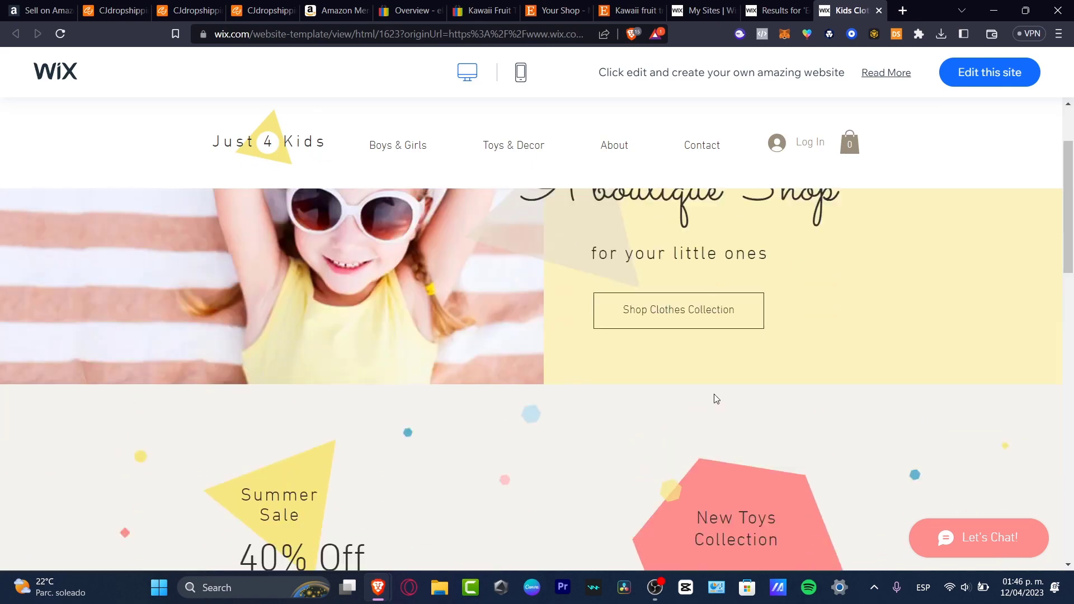
pyautogui.scroll(-11, 715, 399)
pyautogui.scroll(9, 716, 399)
pyautogui.scroll(-7, 716, 399)
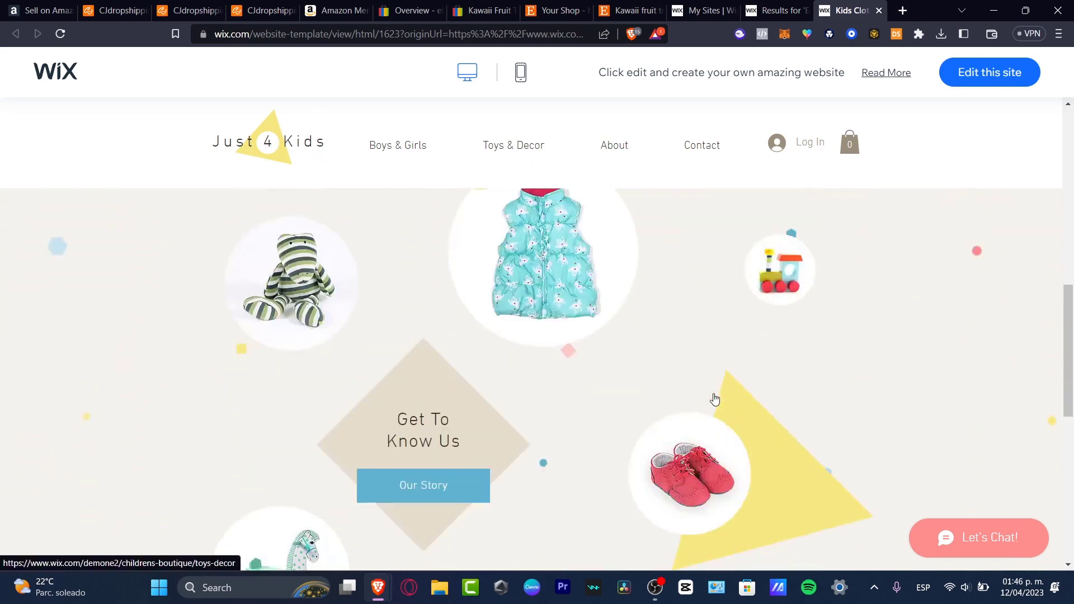
pyautogui.scroll(4, 715, 399)
pyautogui.scroll(-12, 657, 381)
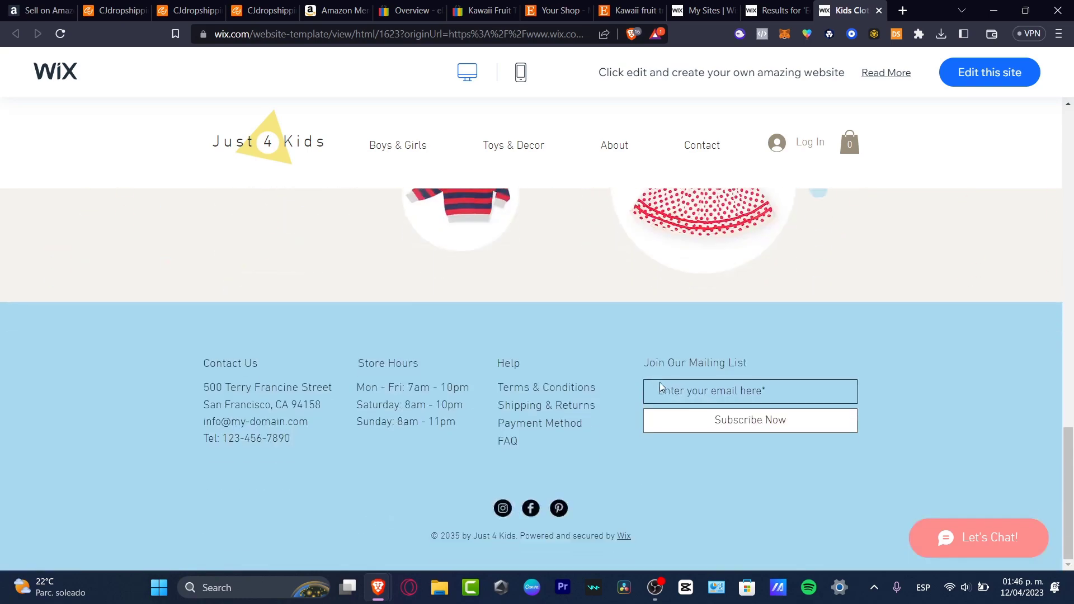
pyautogui.scroll(5, 610, 462)
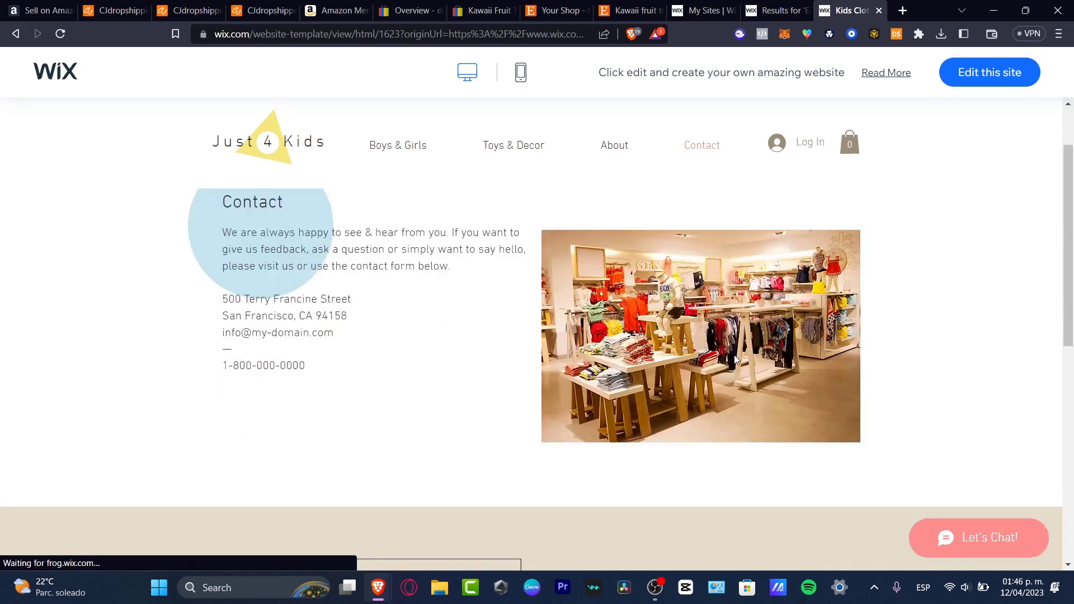
# Review the template's Contact page and open the Just 4 Kids template for editing.
pyautogui.scroll(-5, 734, 352)
pyautogui.scroll(10, 734, 354)
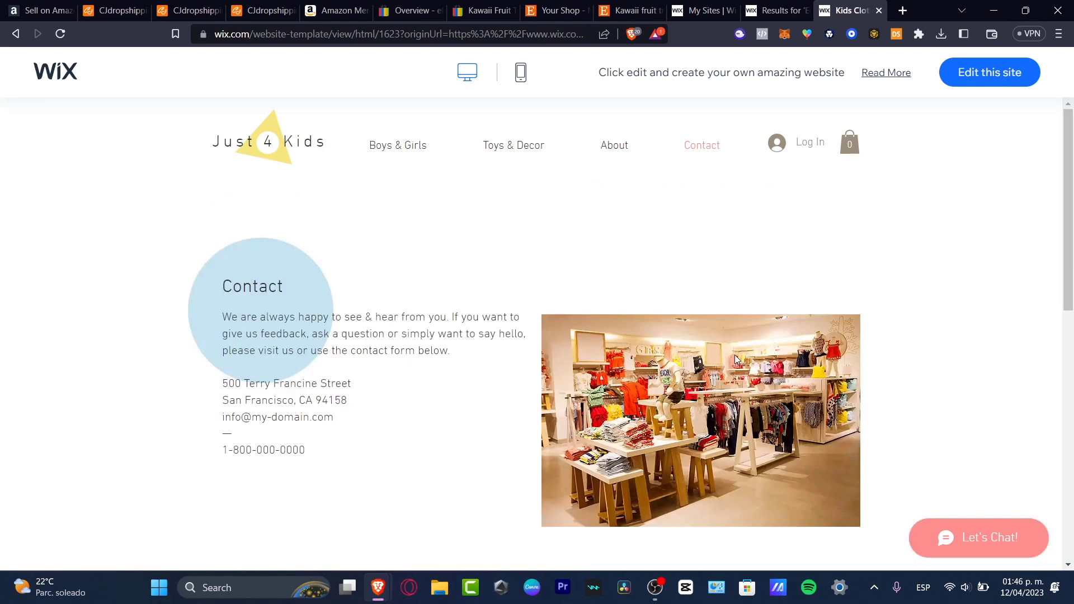
pyautogui.click(1016, 68)
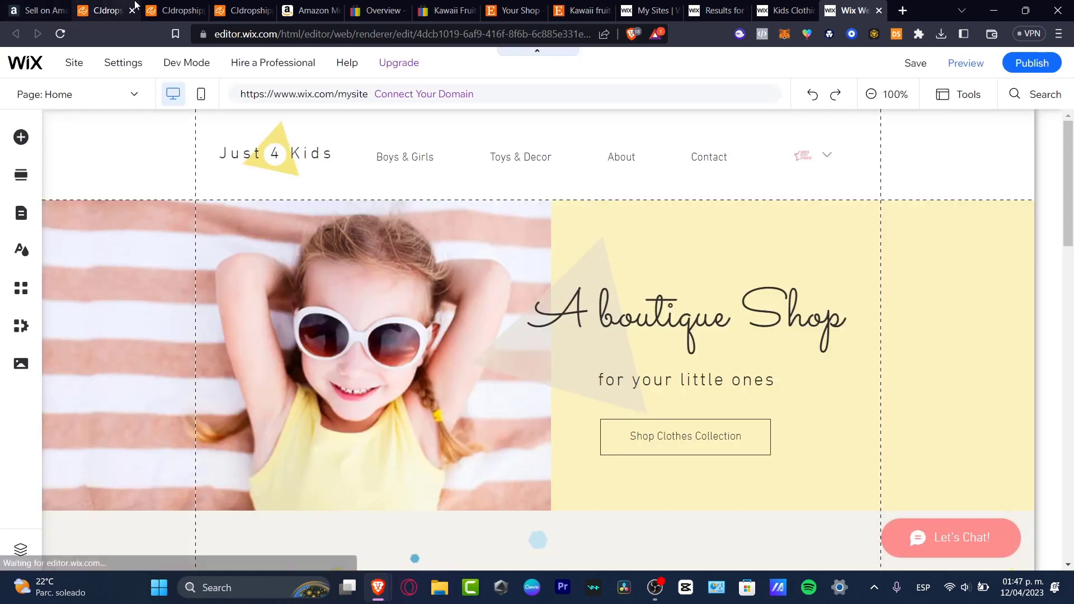
# Switch to CJdropshipping, look over its homepage and try to add a Wix store through the store authorization page.
pyautogui.click(176, 10)
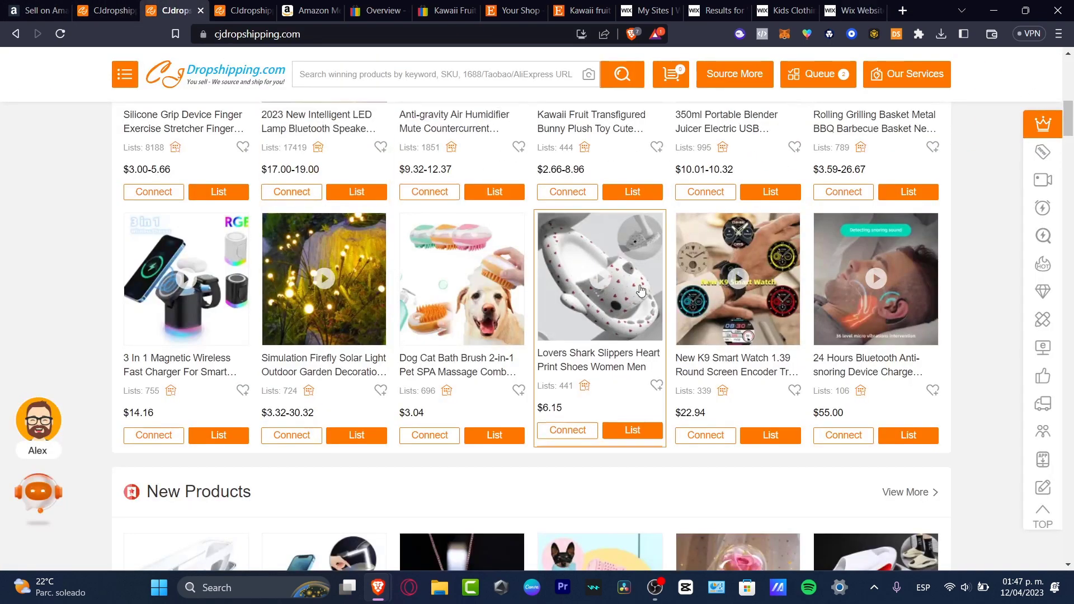
pyautogui.scroll(15, 641, 289)
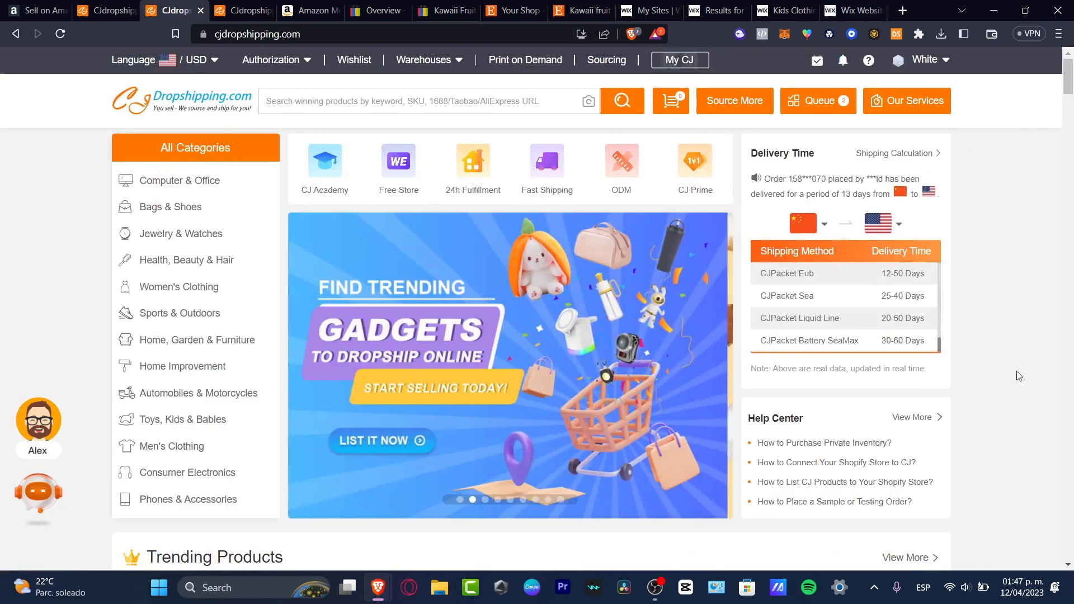
pyautogui.scroll(-15, 1016, 371)
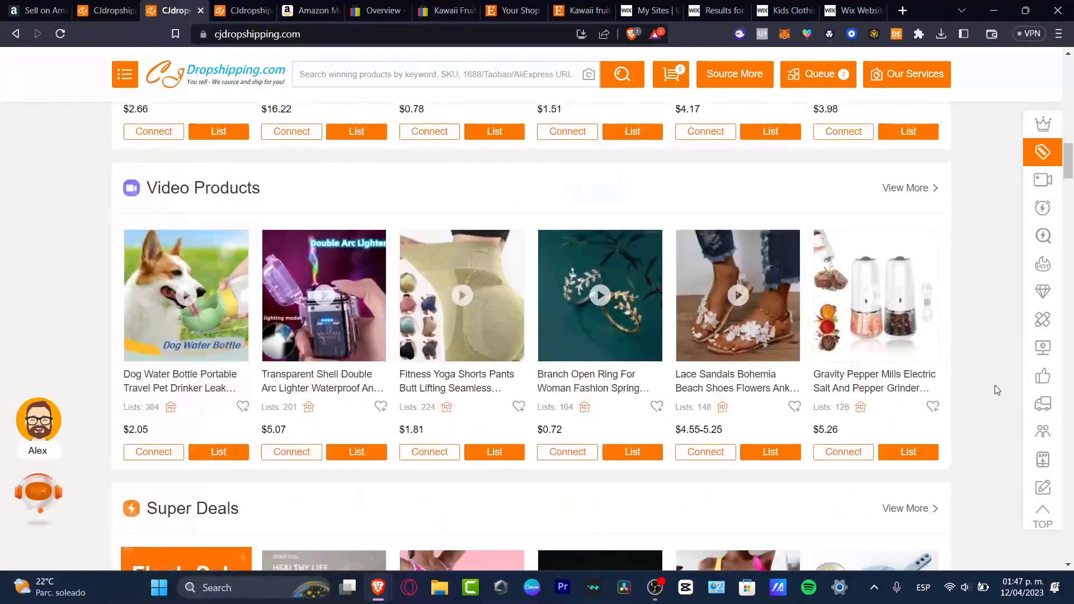
pyautogui.scroll(15, 998, 390)
pyautogui.moveTo(943, 63)
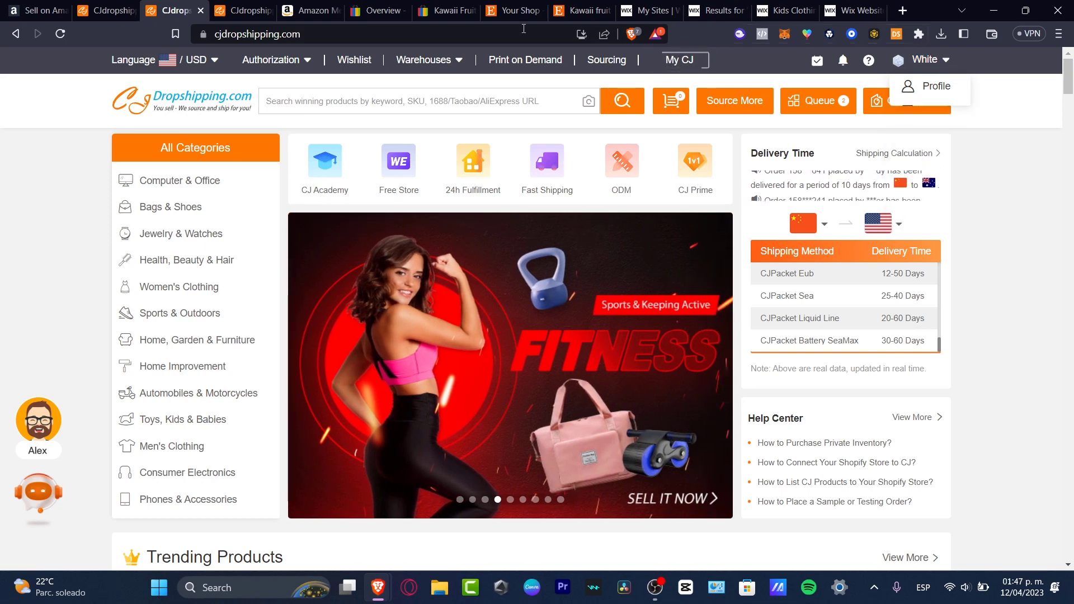
pyautogui.moveTo(296, 74)
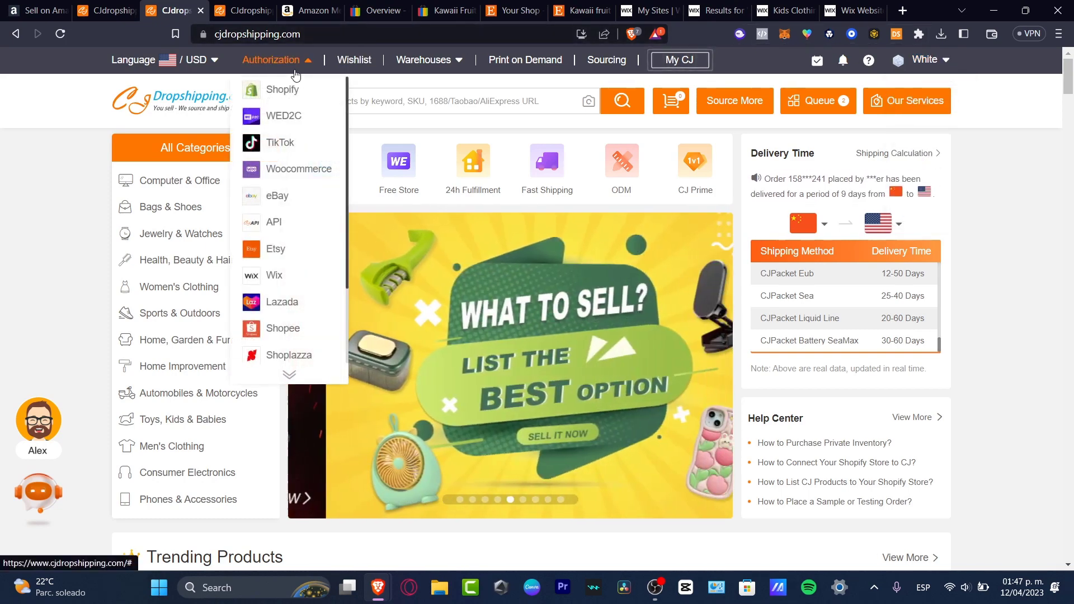
pyautogui.click(285, 274)
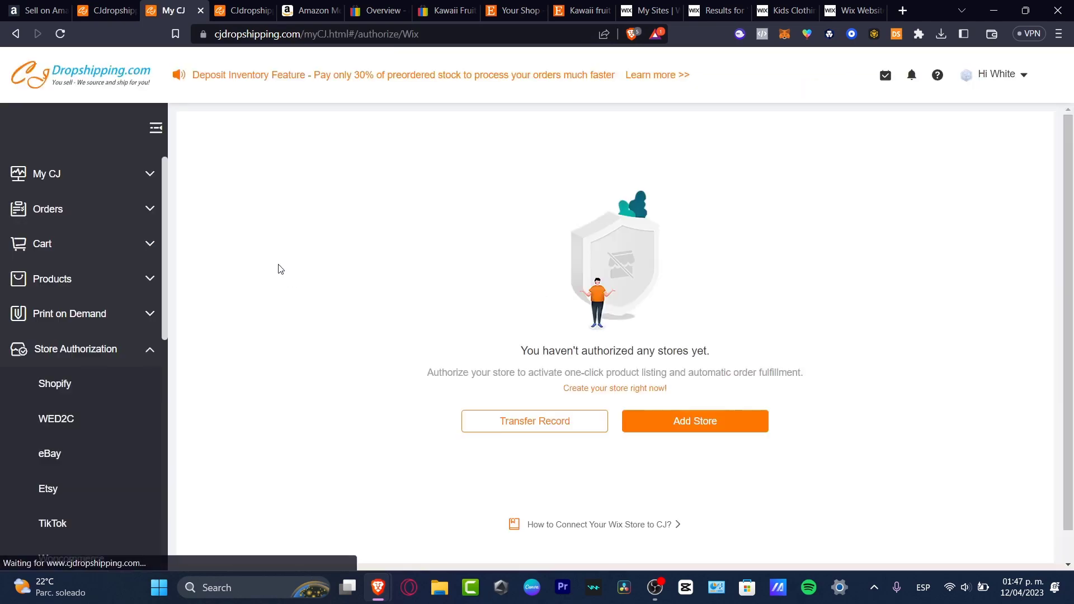
pyautogui.click(673, 422)
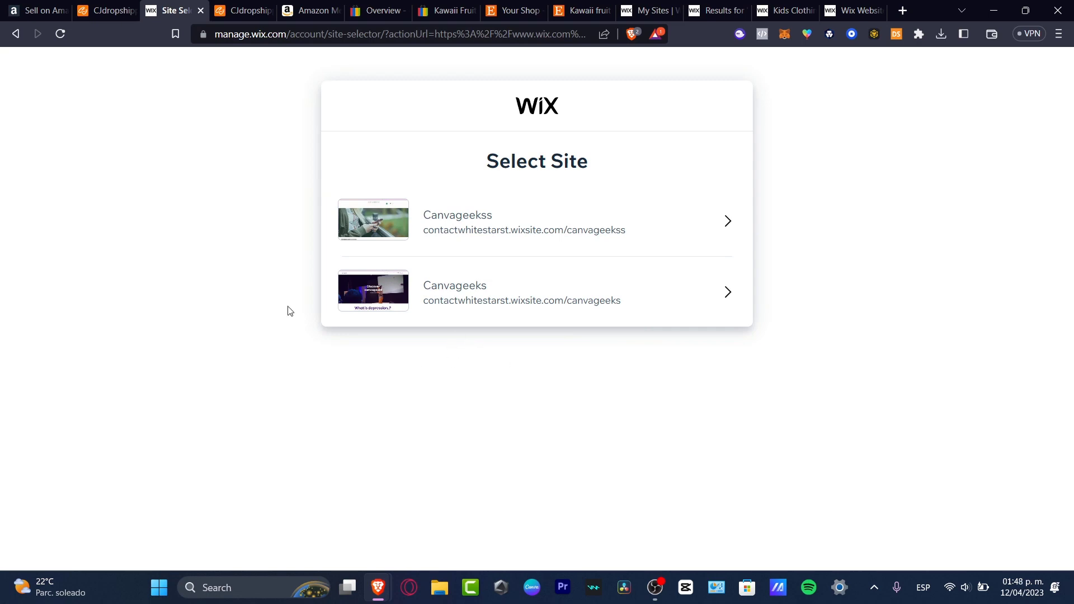
# Return to the Wix editor and publish the site on a free Wix.com domain with the site name humans.
pyautogui.click(869, 9)
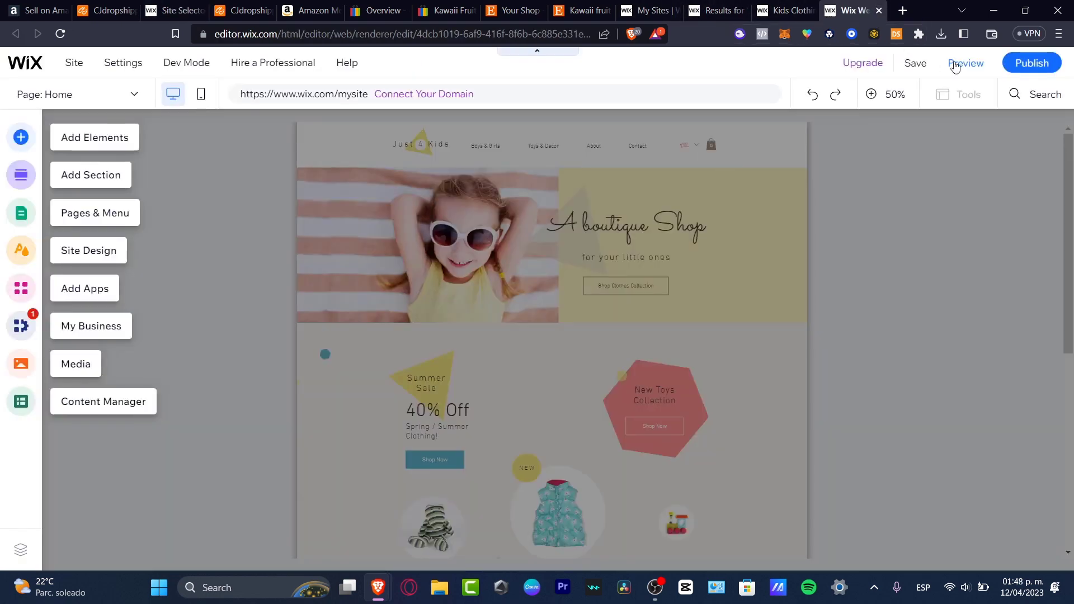
pyautogui.click(1029, 64)
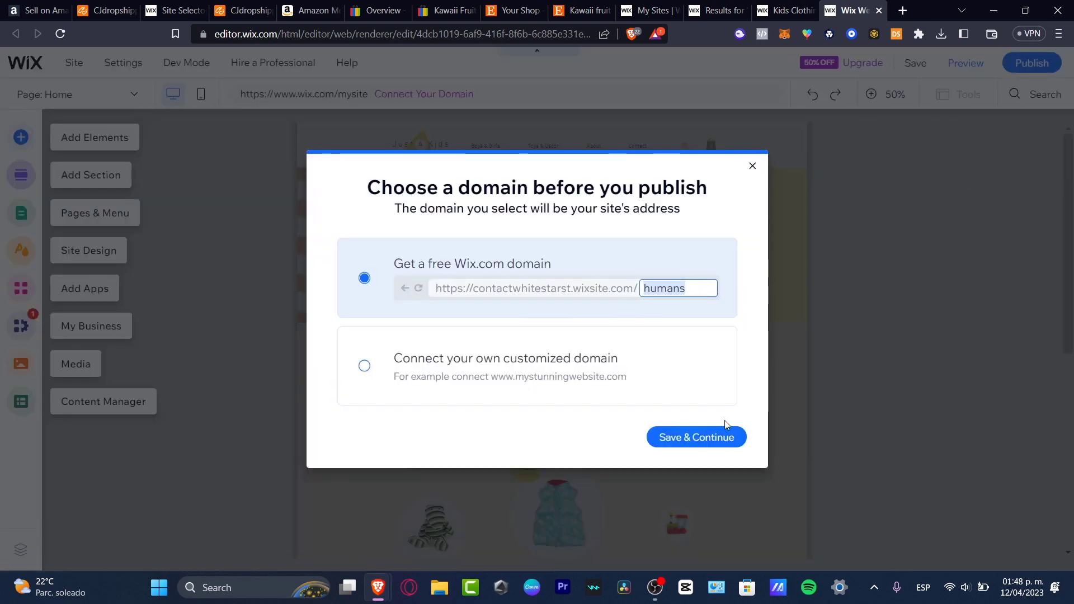
pyautogui.click(704, 439)
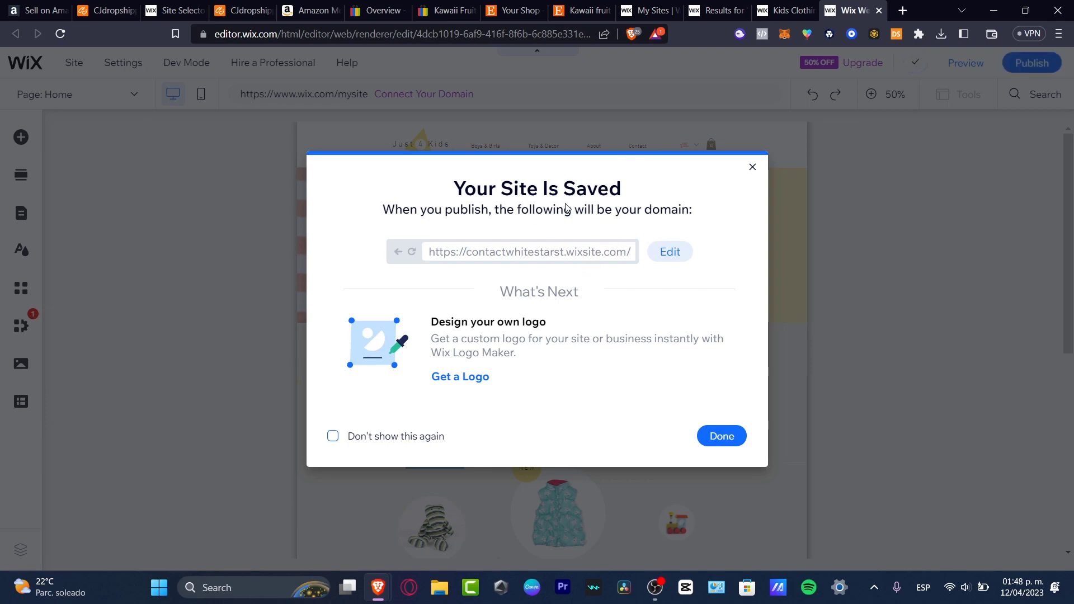
pyautogui.click(726, 437)
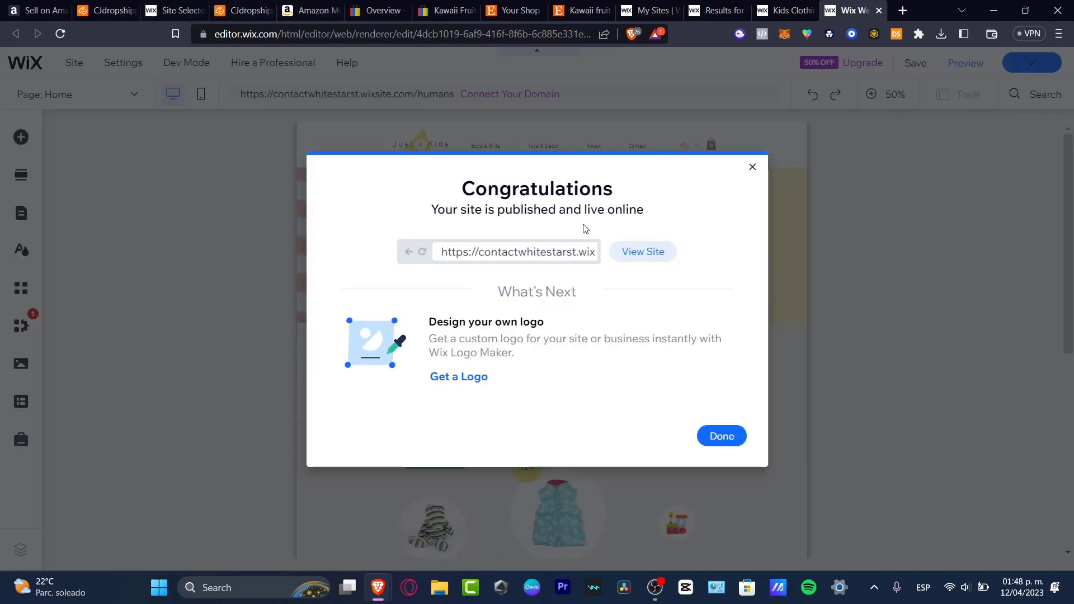
pyautogui.click(722, 436)
# Switch back to CJdropshipping and open the Wix store authorization page.
pyautogui.click(244, 10)
pyautogui.click(291, 9)
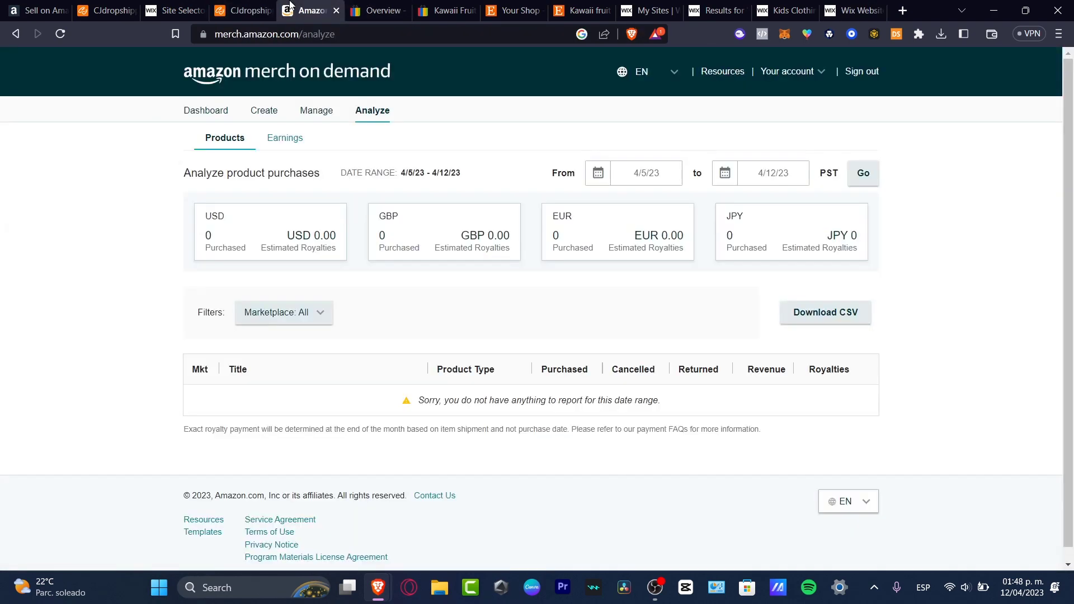
pyautogui.click(245, 11)
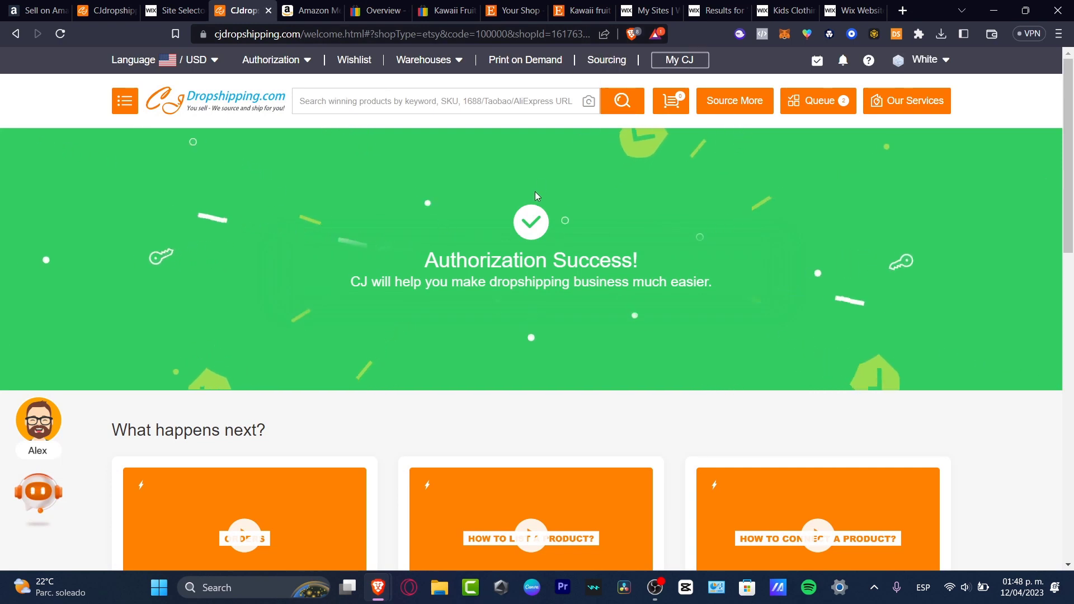
pyautogui.moveTo(270, 60)
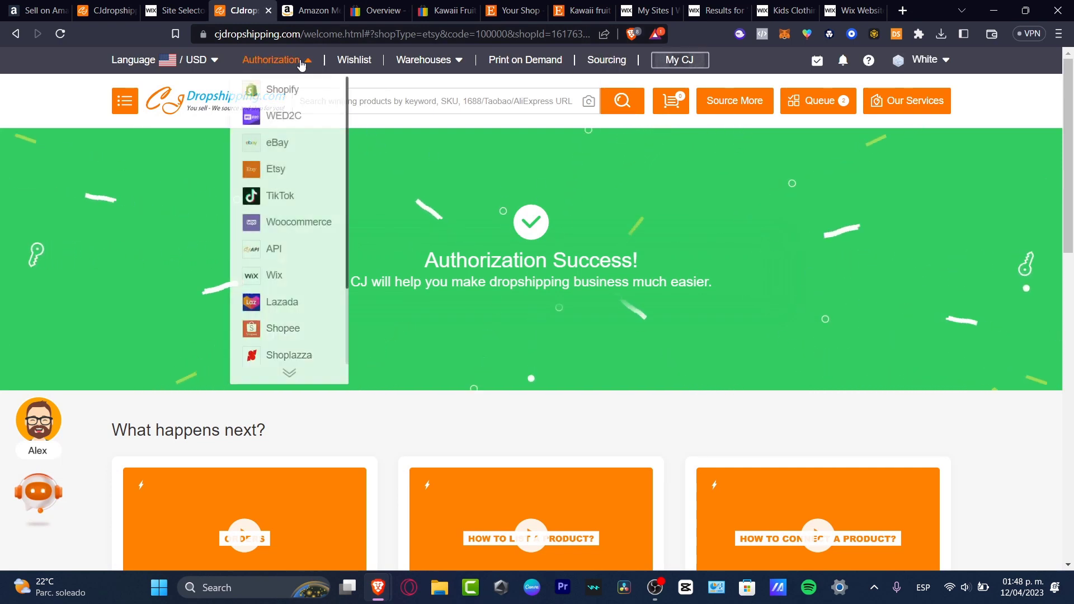
pyautogui.click(302, 286)
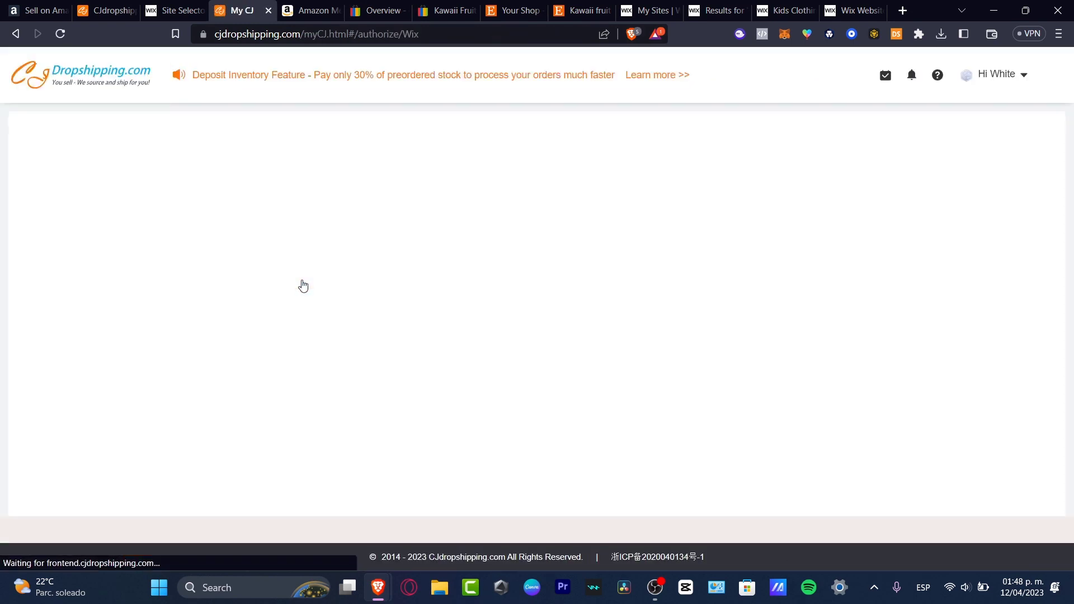
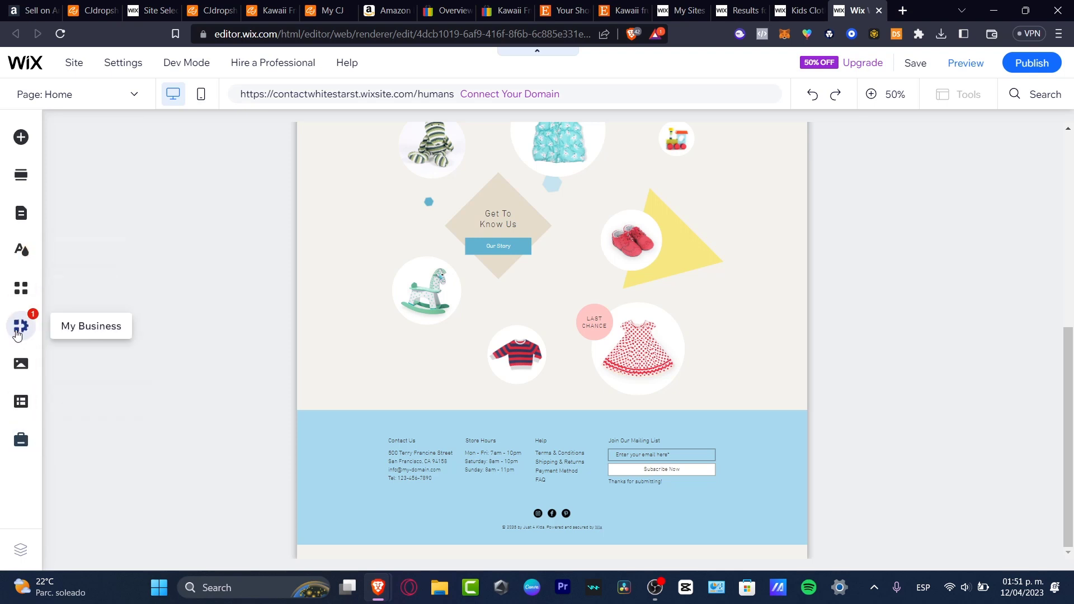
# Open the quick edit options for the homepage's header in the Wix editor.
pyautogui.scroll(5, 1032, 411)
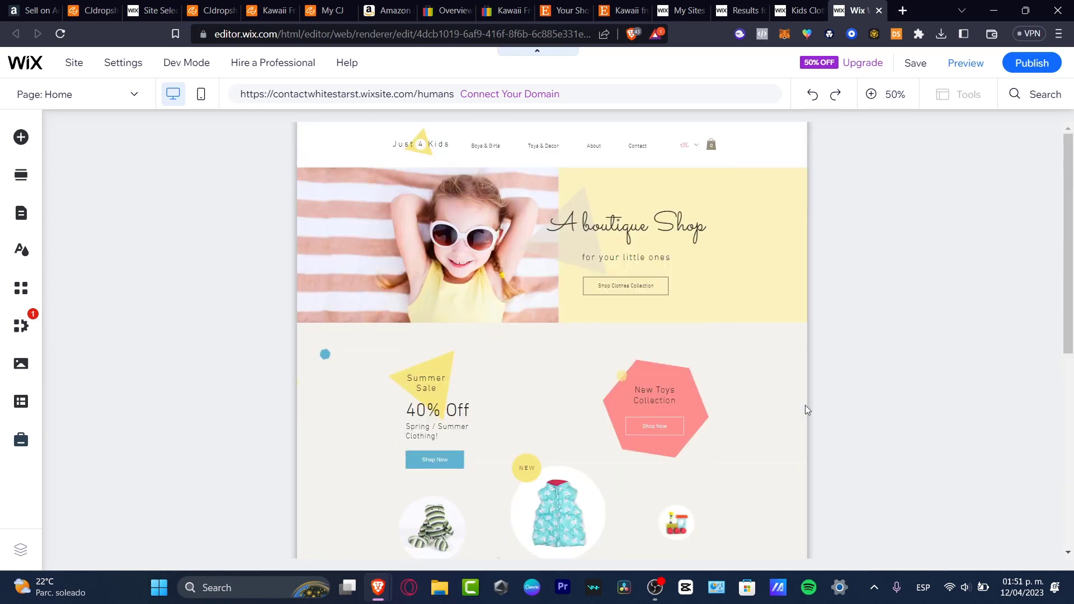
pyautogui.click(622, 251)
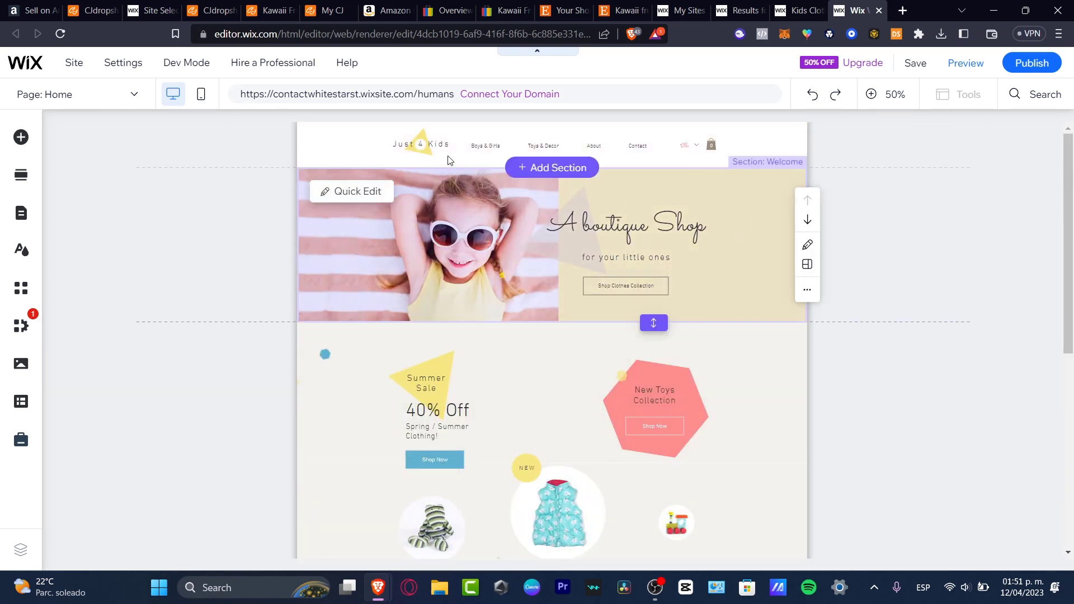
pyautogui.click(445, 157)
pyautogui.click(369, 145)
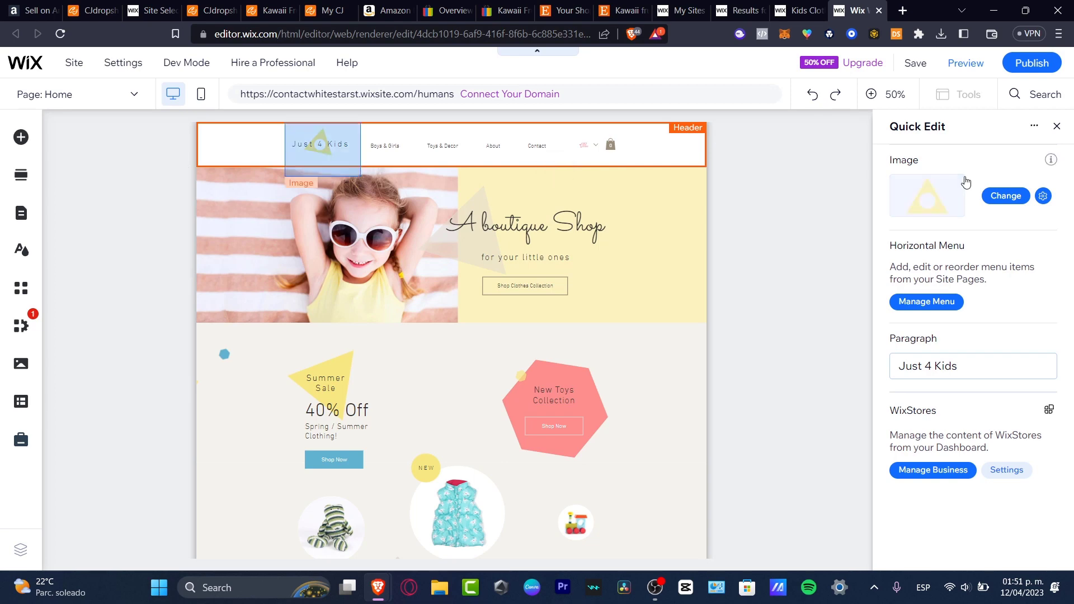
# Upload Untitled design (2).png from the Downloads folder and use it as the header's logo image.
pyautogui.click(1005, 197)
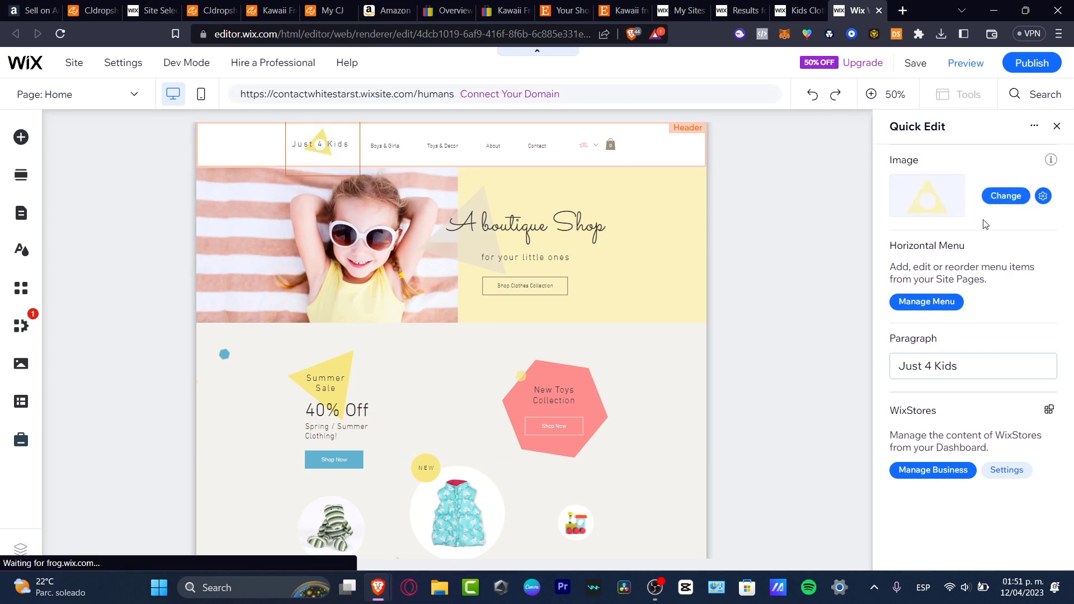
pyautogui.click(1008, 200)
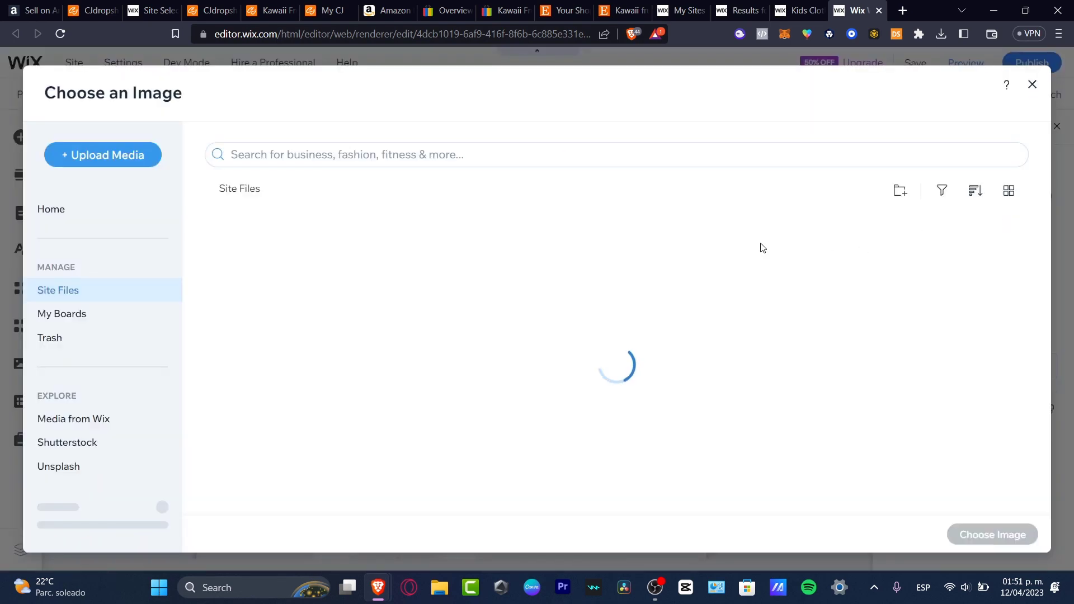
pyautogui.click(130, 163)
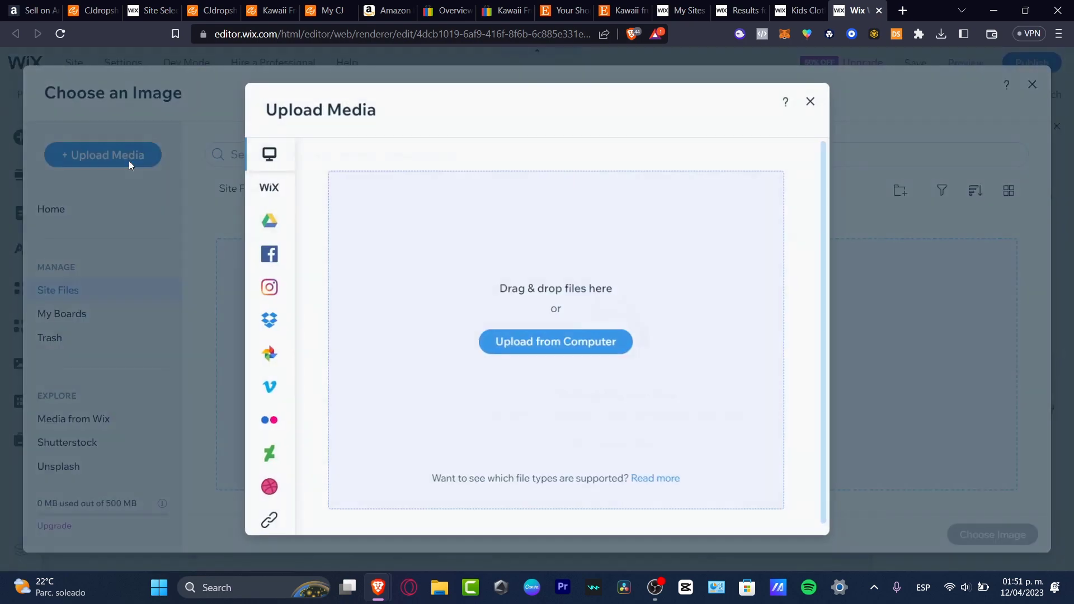
pyautogui.click(505, 336)
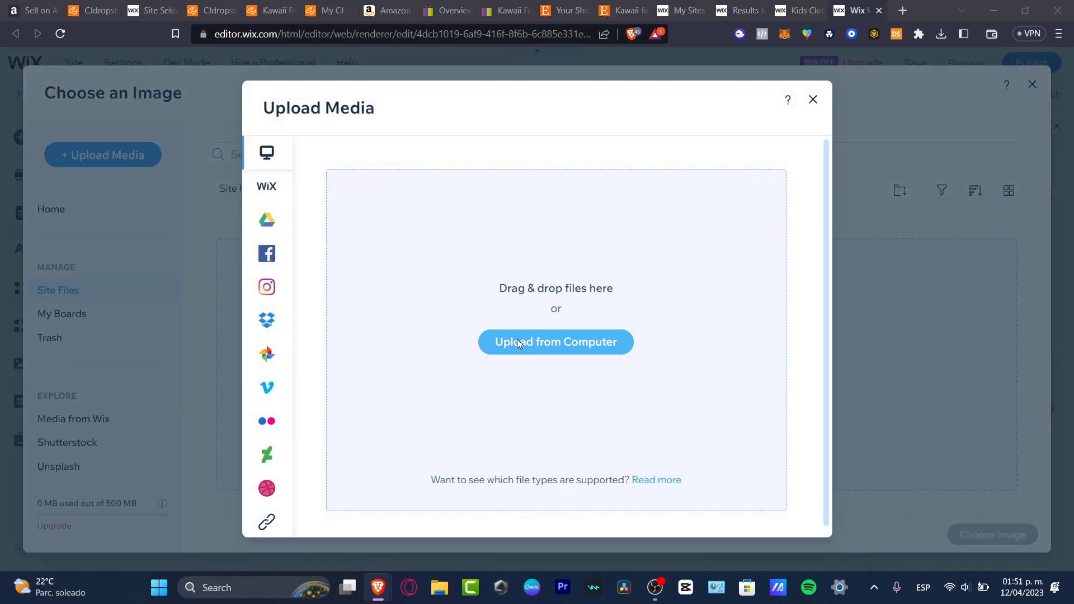
pyautogui.scroll(-1, 686, 294)
pyautogui.scroll(-3, 686, 295)
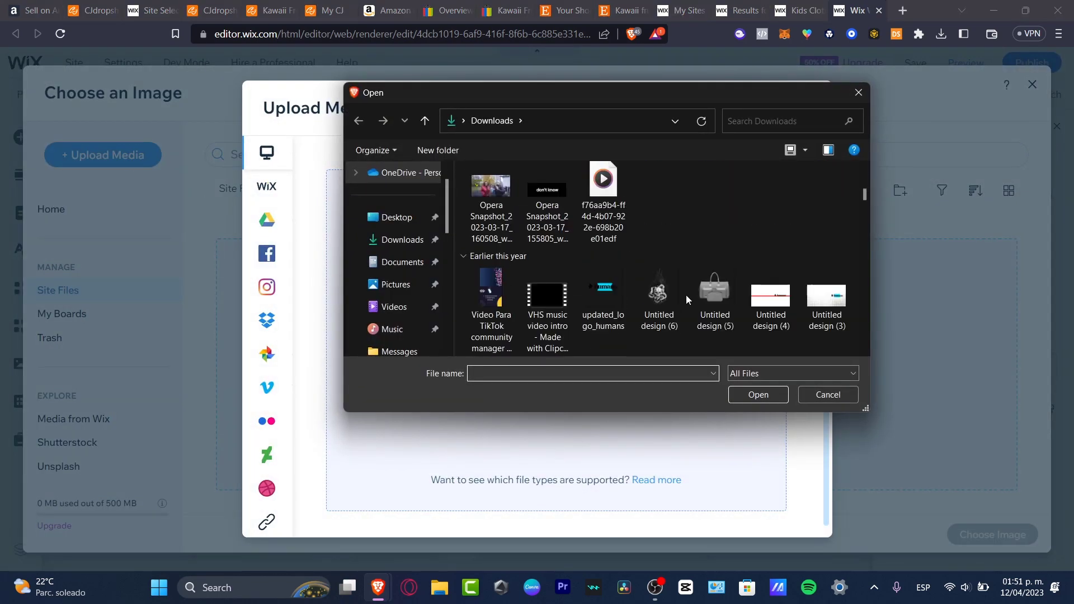
pyautogui.scroll(-2, 692, 220)
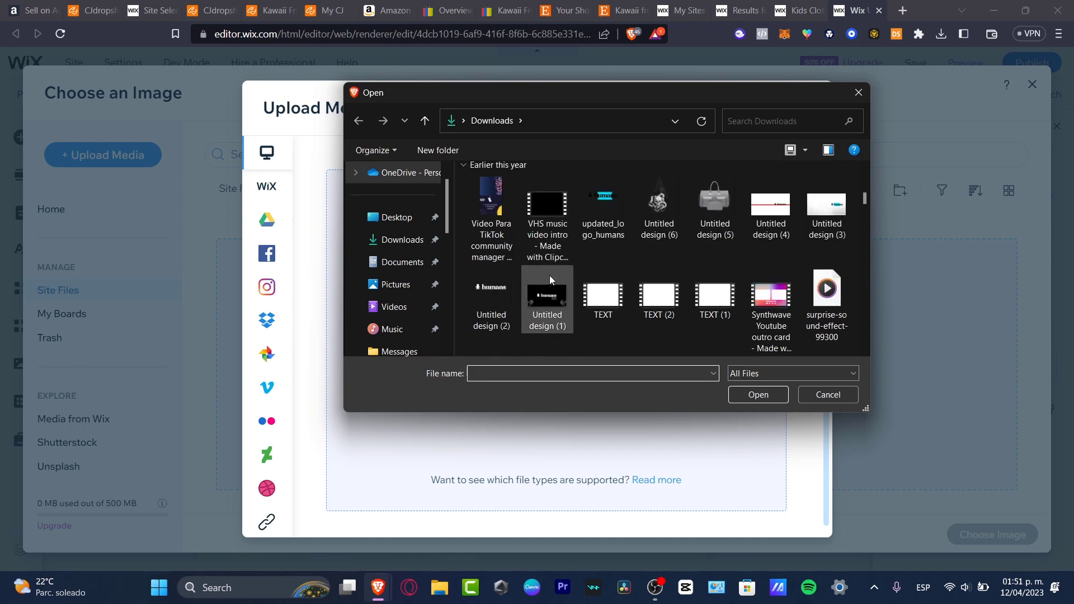
pyautogui.click(491, 293)
pyautogui.click(758, 395)
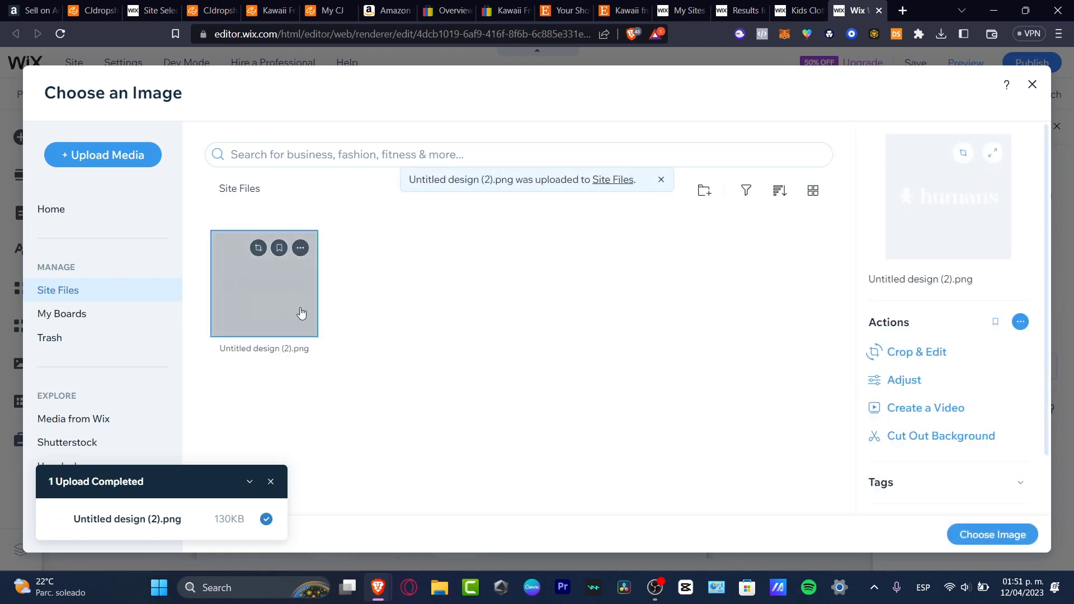
pyautogui.click(991, 534)
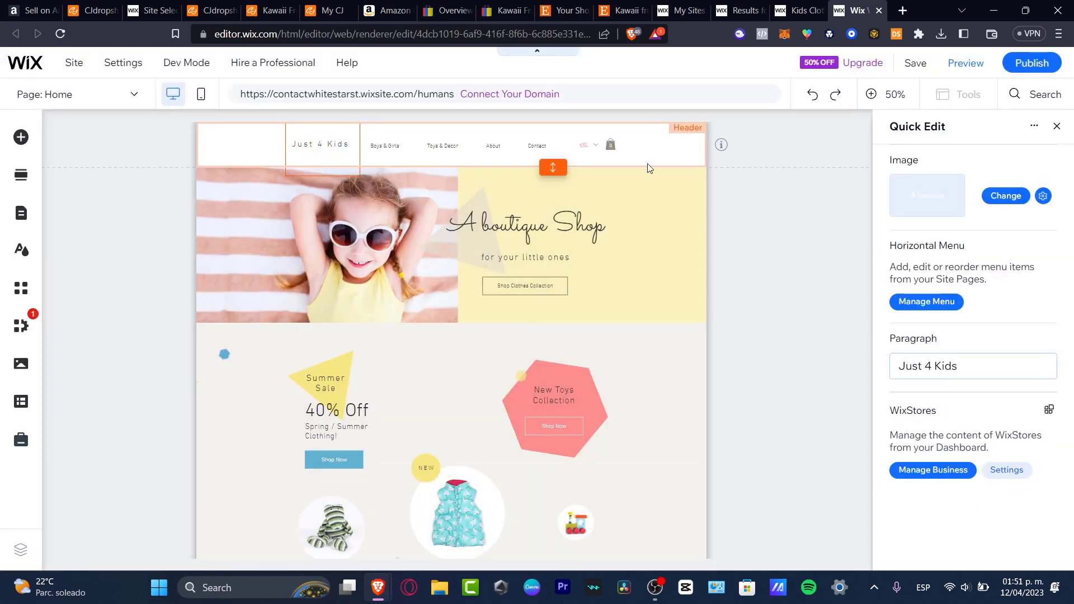
# Delete the header's Just 4 Kids text and replace the logo image with humans_logo_hoodie.png.
pyautogui.click(973, 373)
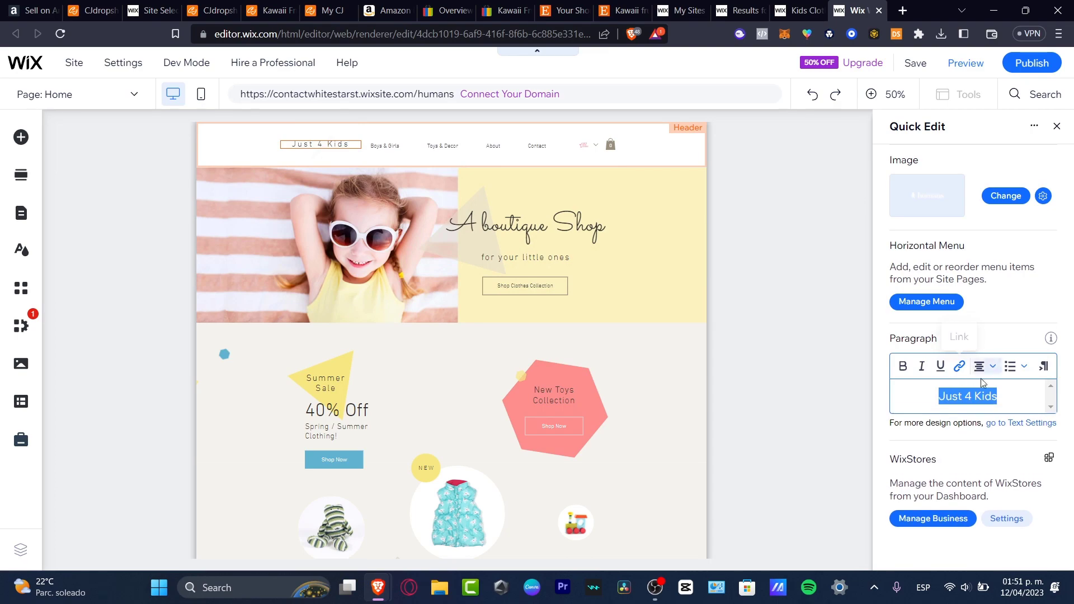
pyautogui.press('BackSpace')
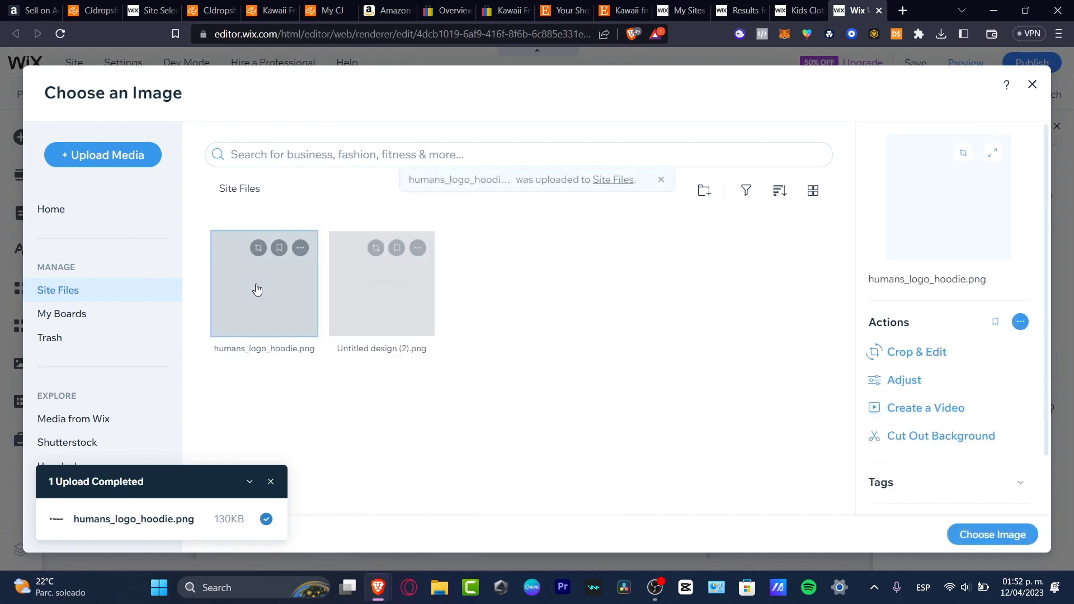
pyautogui.click(993, 535)
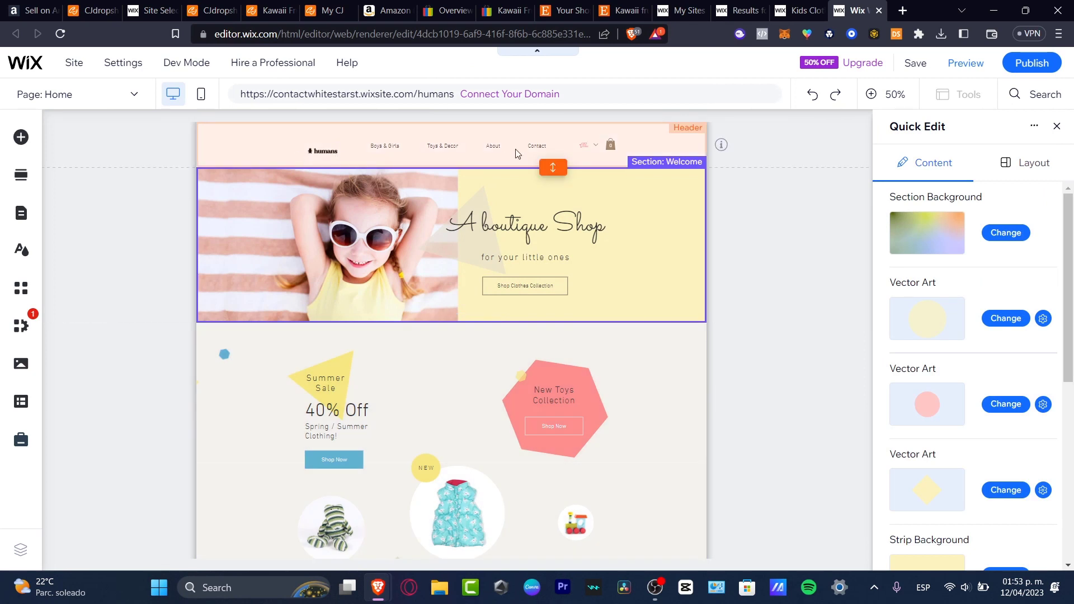
# Check the header's quick edit options, leave them and open the site's pages and menu settings.
pyautogui.click(372, 154)
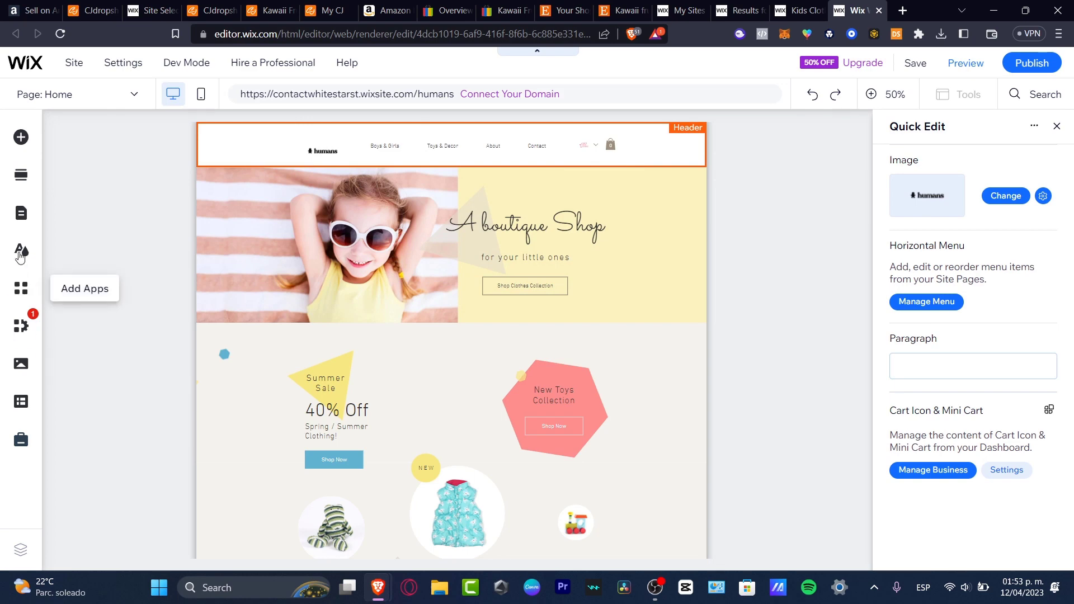
pyautogui.click(73, 206)
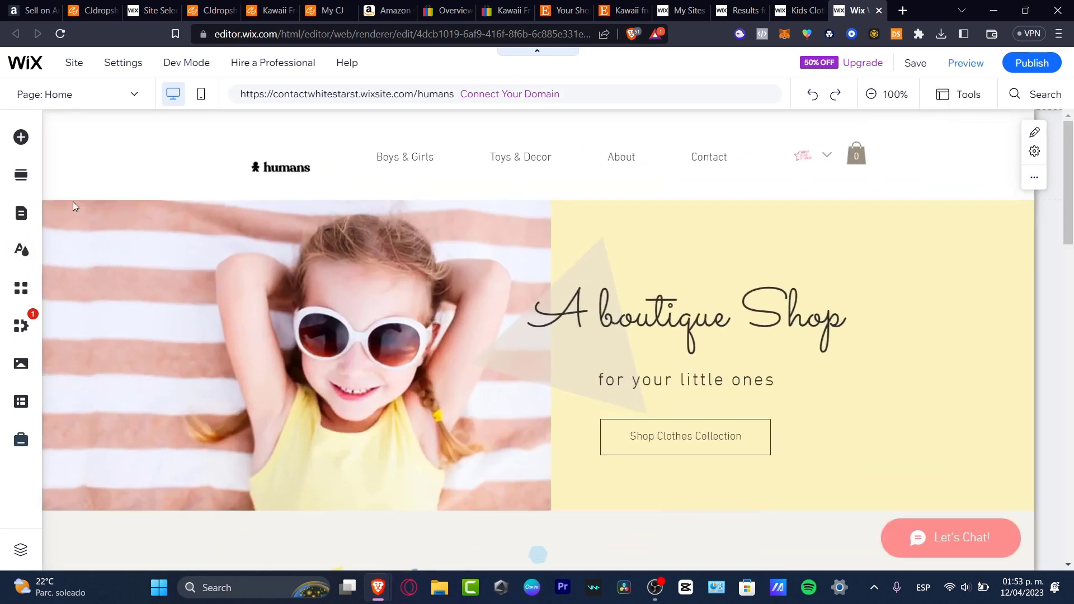
pyautogui.click(20, 213)
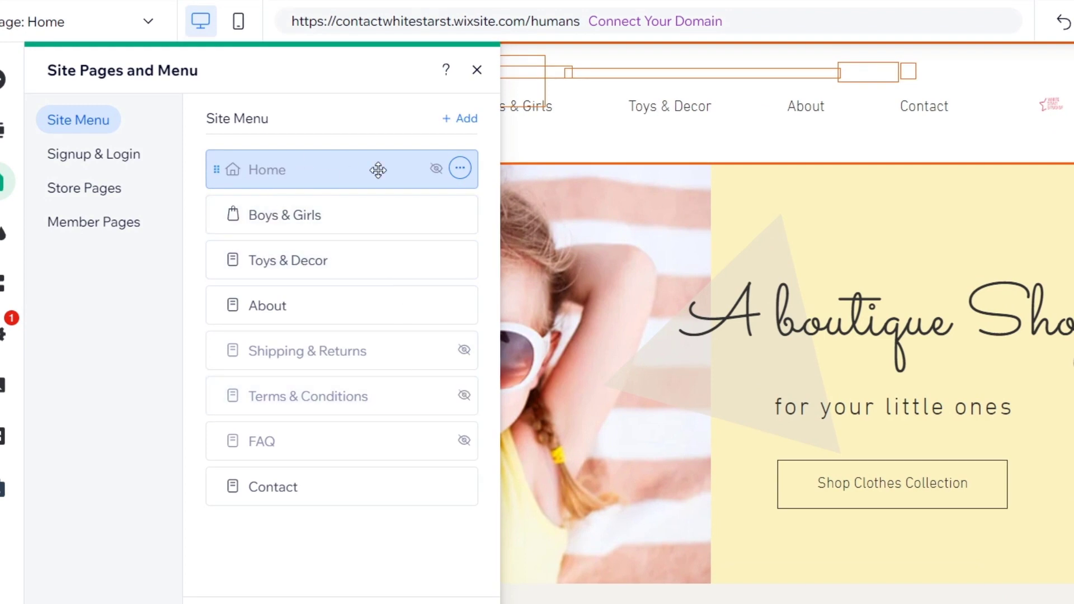
# Delete the Boys & Girls store page from the site menu, confirming removal of the Wix Stores app.
pyautogui.click(459, 216)
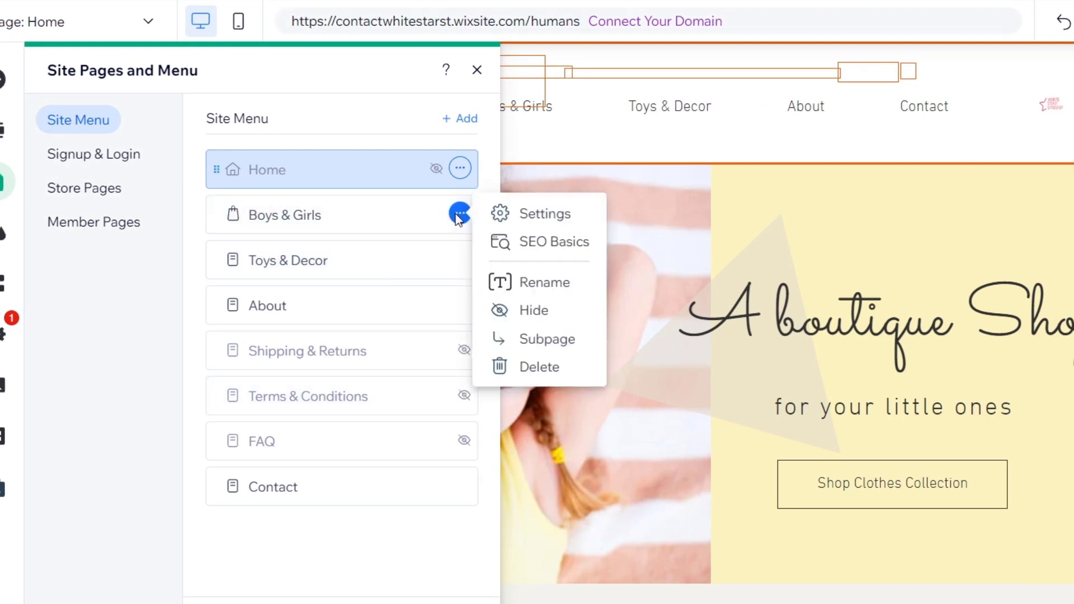
pyautogui.click(562, 367)
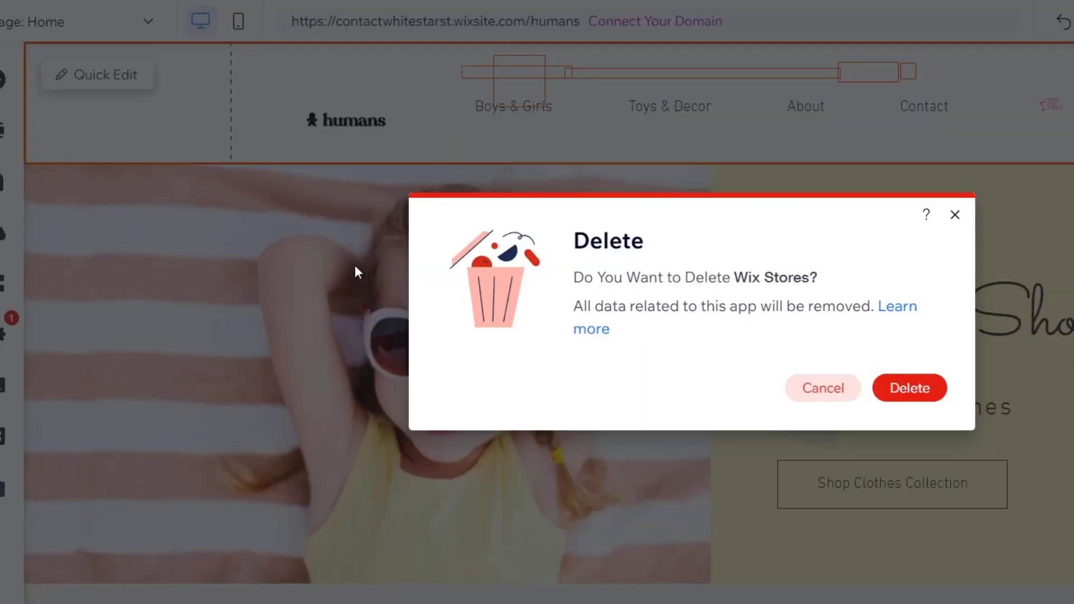
pyautogui.click(919, 394)
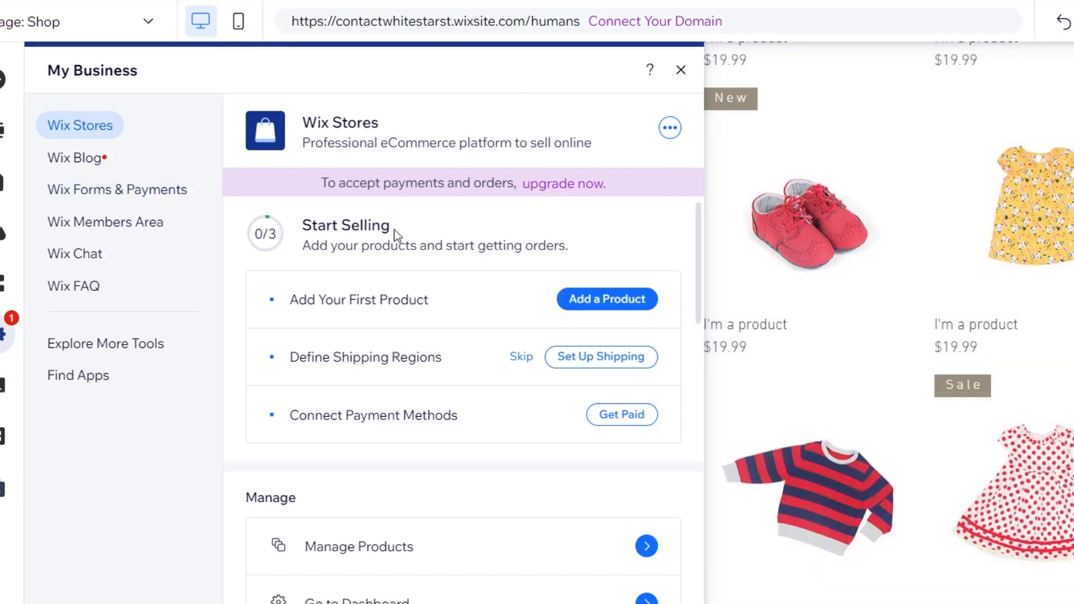
# Review the Wix Stores setup and selling features, close them and look over the Shop page's product grid.
pyautogui.scroll(-5, 522, 349)
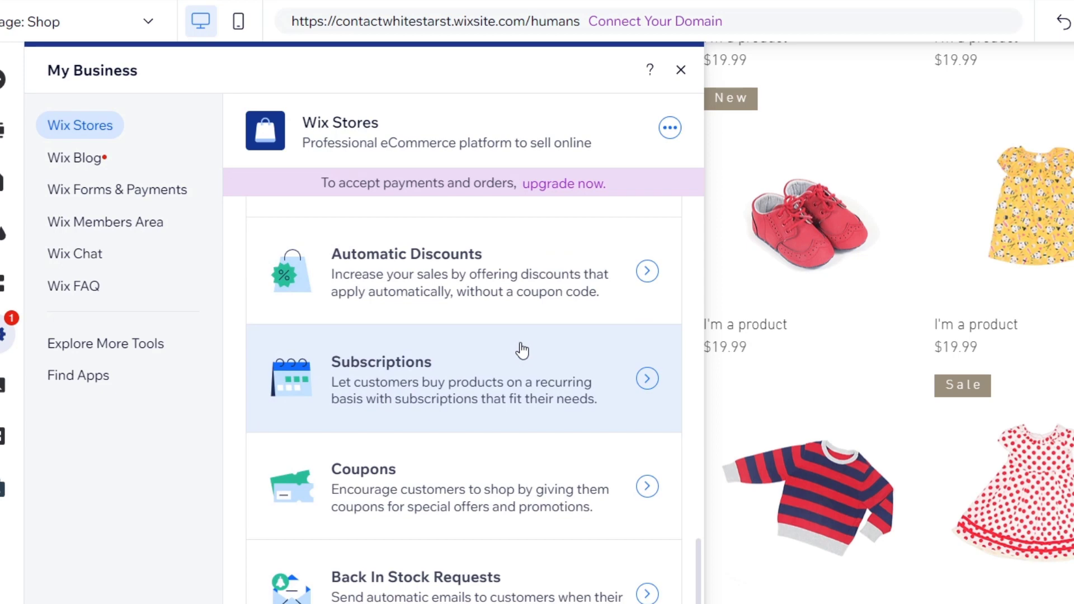
pyautogui.scroll(5, 522, 350)
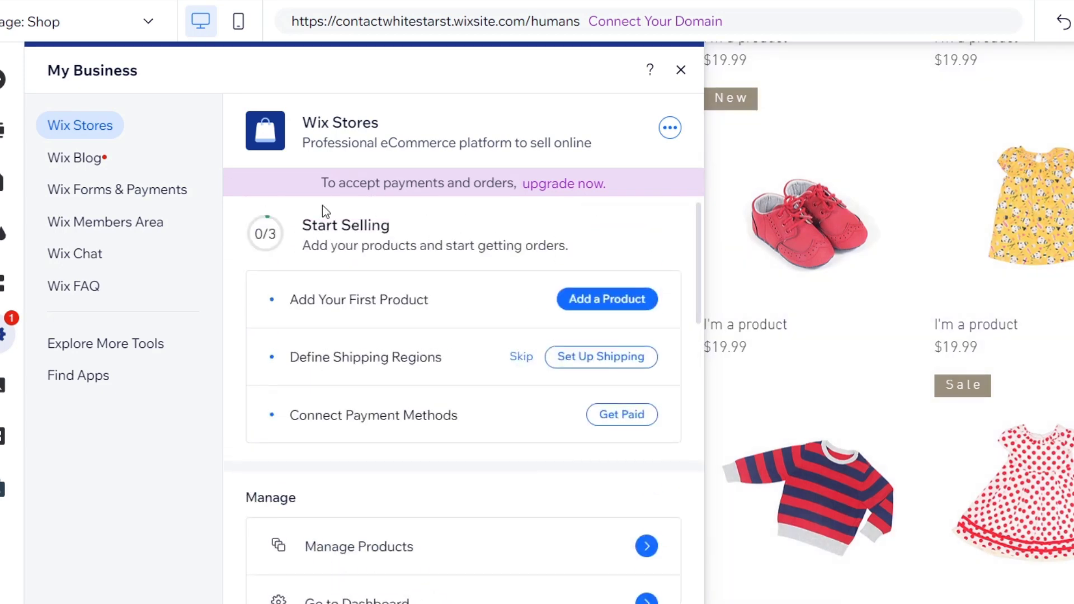
pyautogui.click(680, 70)
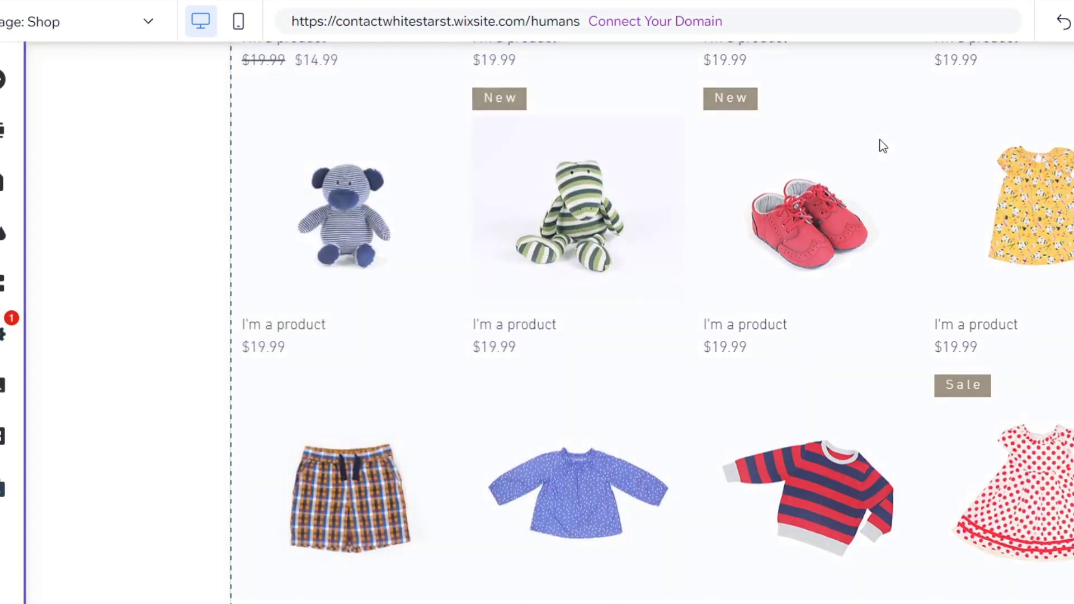
pyautogui.scroll(5, 883, 146)
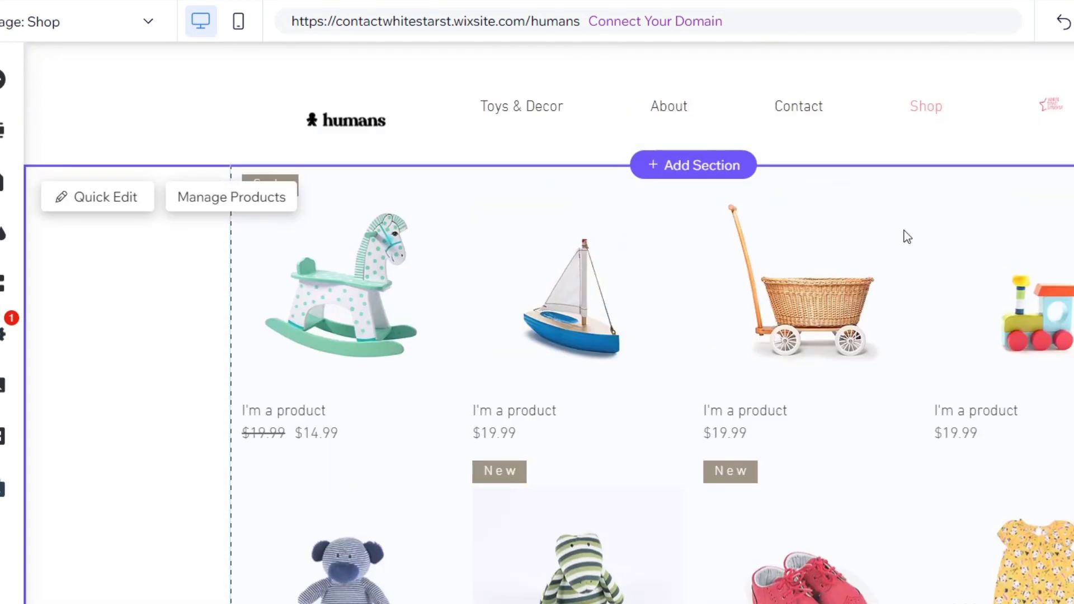
# Switch to the About page and delete its sailboat, green clothing and lower product images.
pyautogui.click(197, 210)
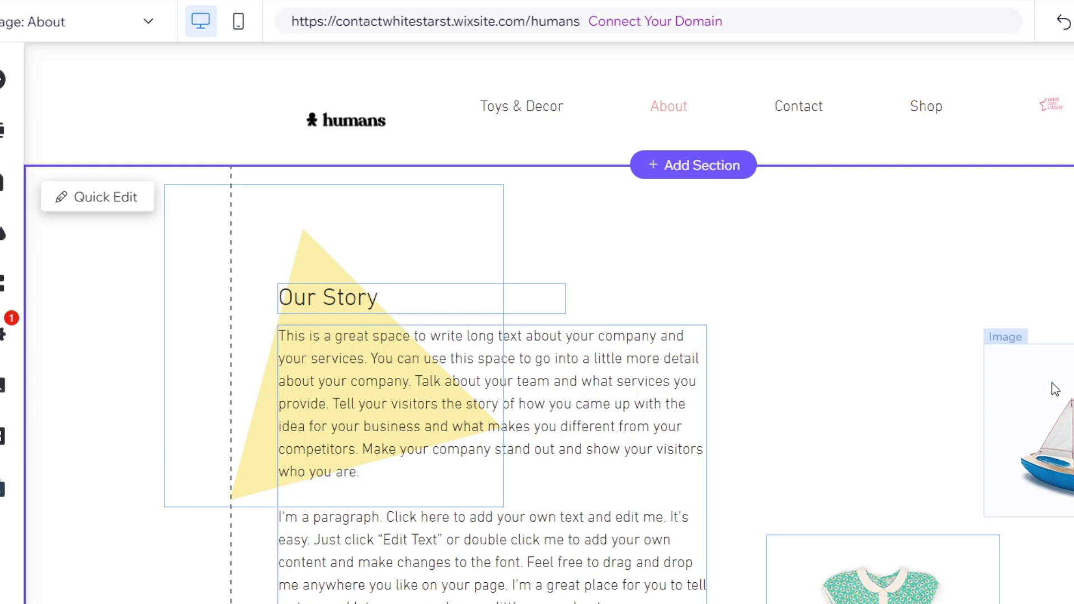
pyautogui.click(1060, 367)
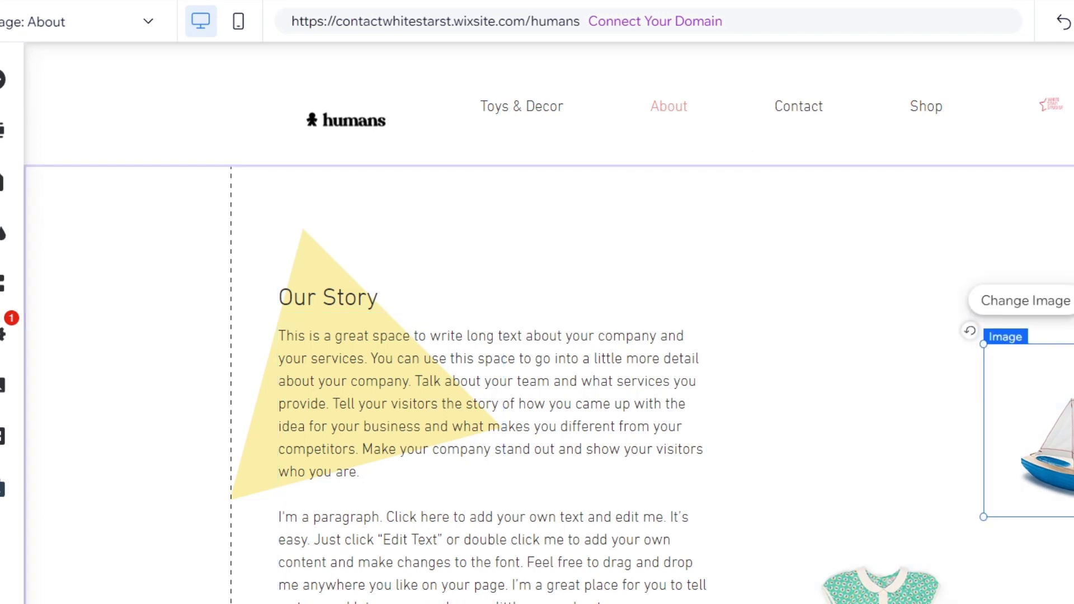
pyautogui.scroll(-5, 1042, 491)
pyautogui.click(673, 430)
pyautogui.press('Delete')
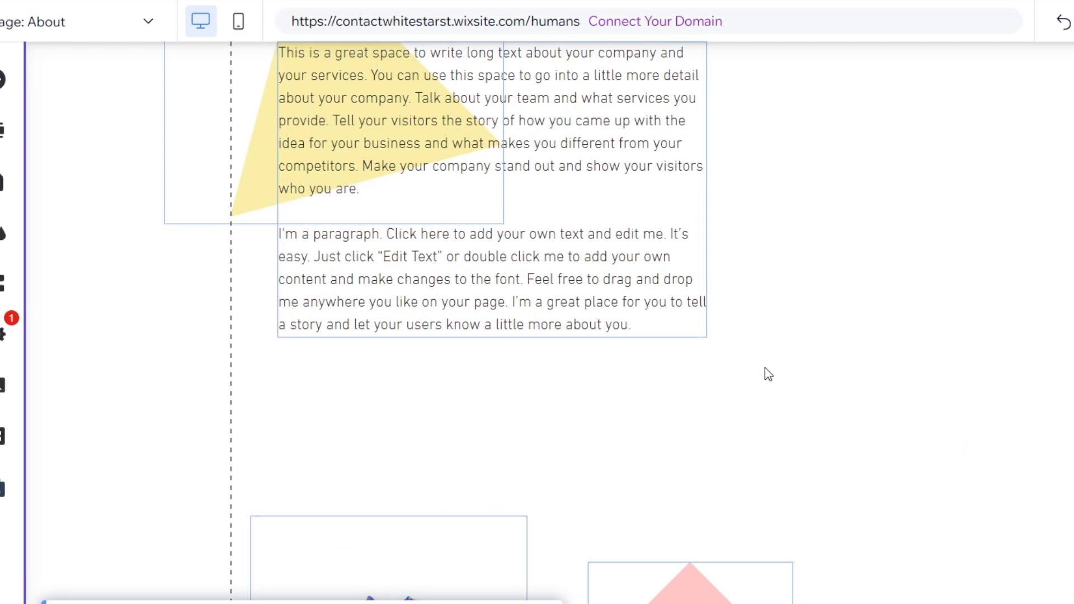
pyautogui.scroll(-5, 764, 369)
pyautogui.click(392, 369)
pyautogui.press('Delete')
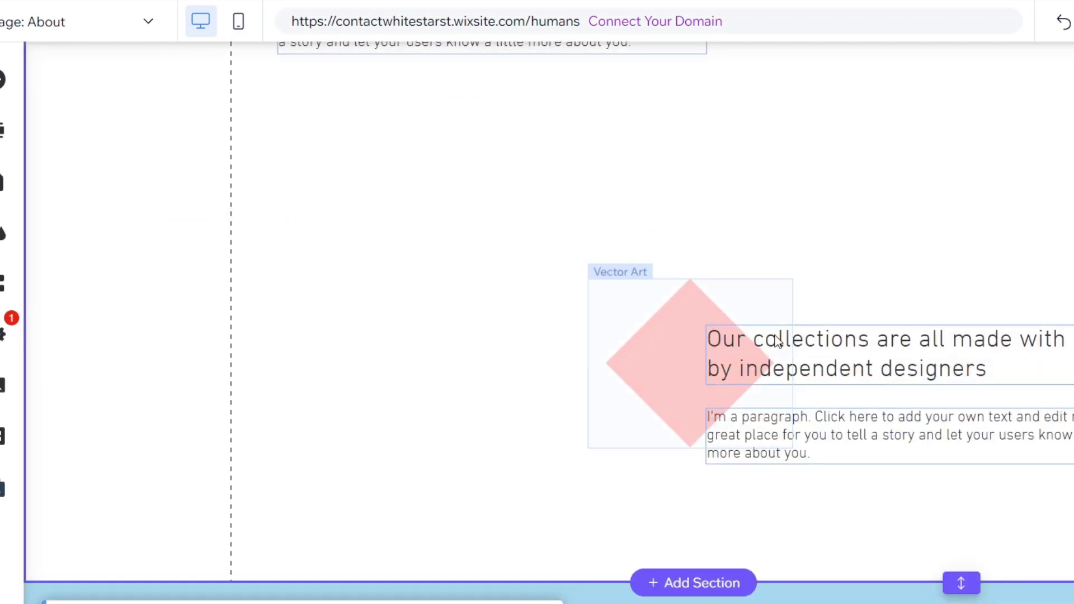
# Add a large black circle outline beside the About page's Our Story text and publish the site.
pyautogui.scroll(15, 778, 344)
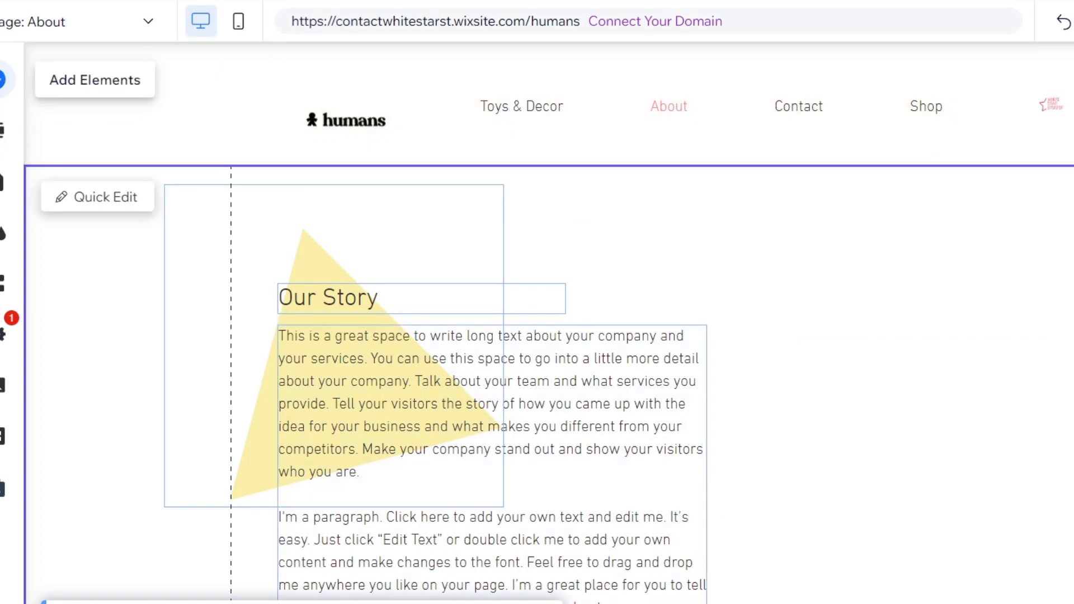
pyautogui.click(2, 80)
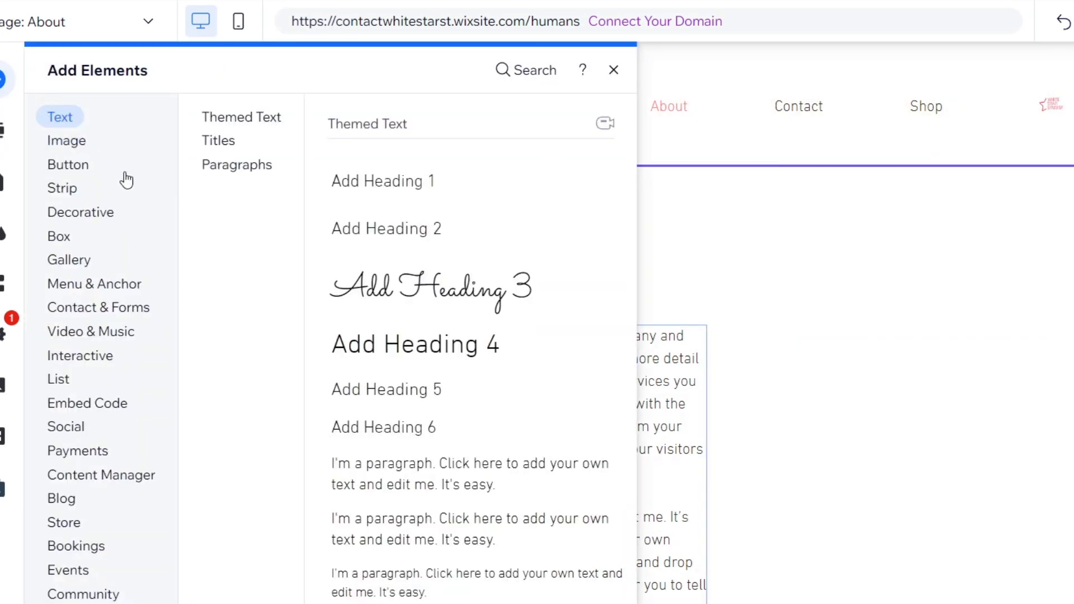
pyautogui.click(84, 146)
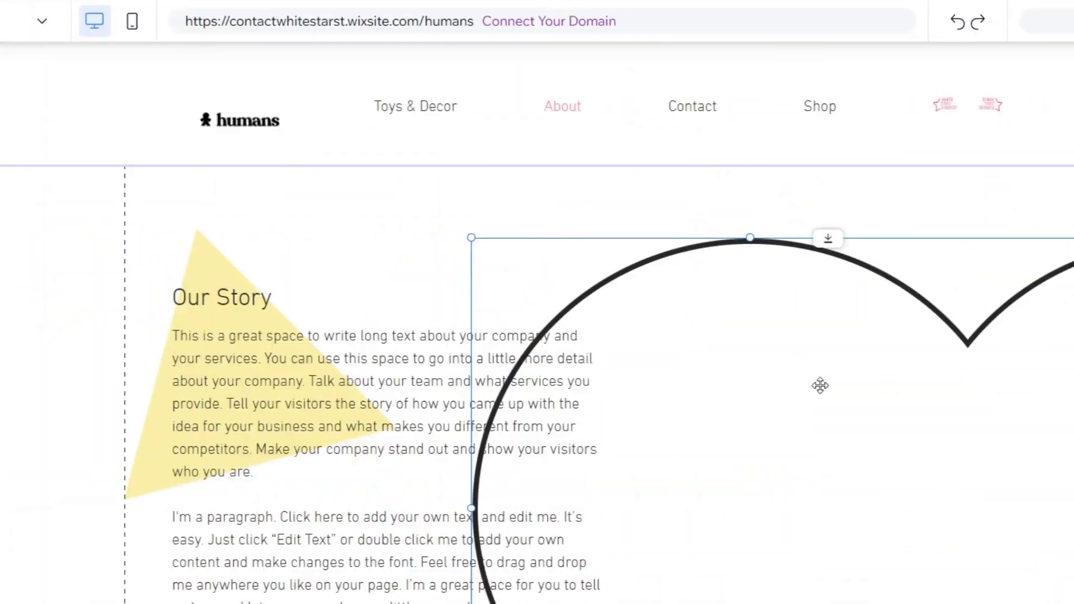
pyautogui.click(1047, 220)
pyautogui.scroll(-5, 1047, 220)
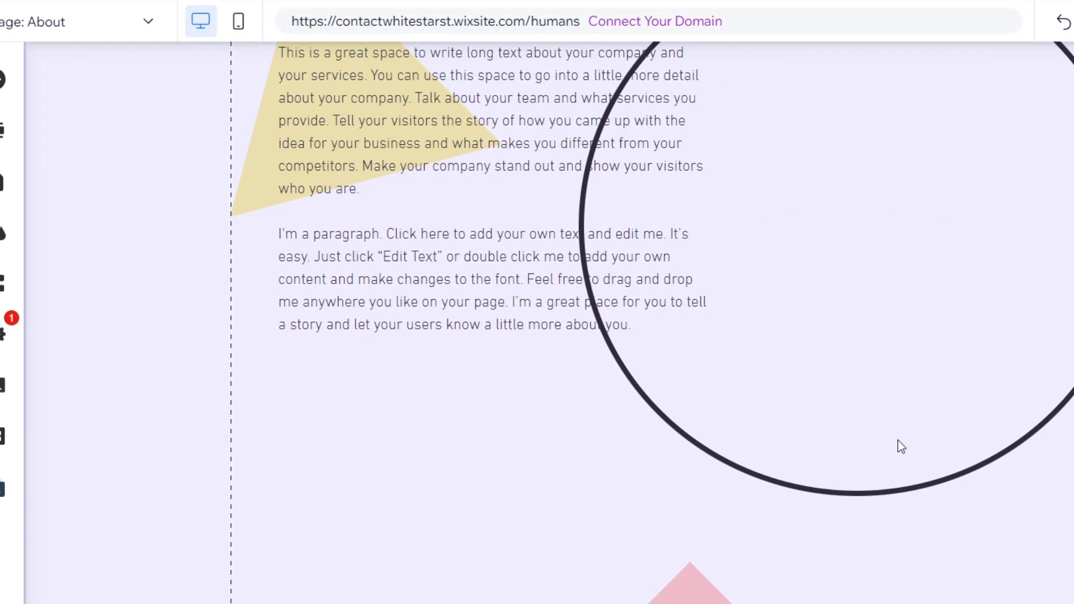
pyautogui.scroll(5, 897, 442)
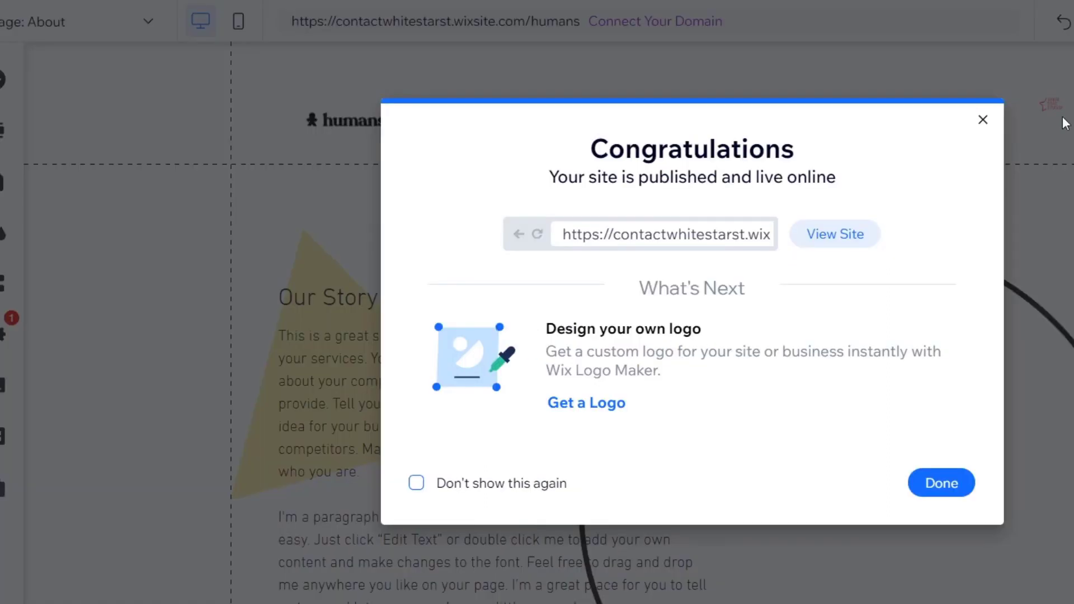
# Open the published site and look over its homepage down to the footer.
pyautogui.click(854, 231)
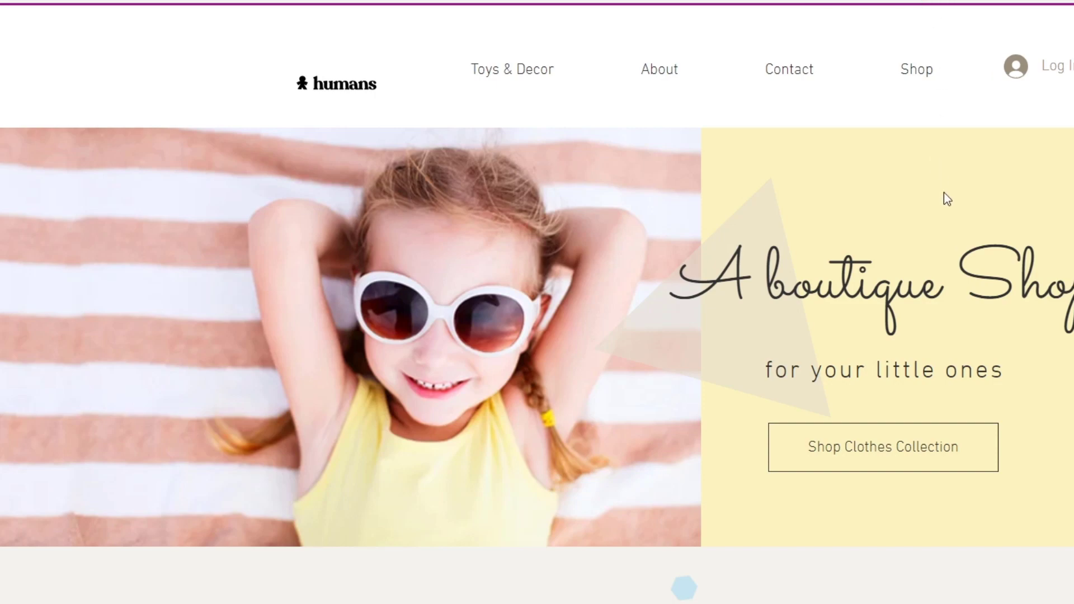
pyautogui.scroll(-5, 944, 193)
pyautogui.scroll(-18, 1015, 328)
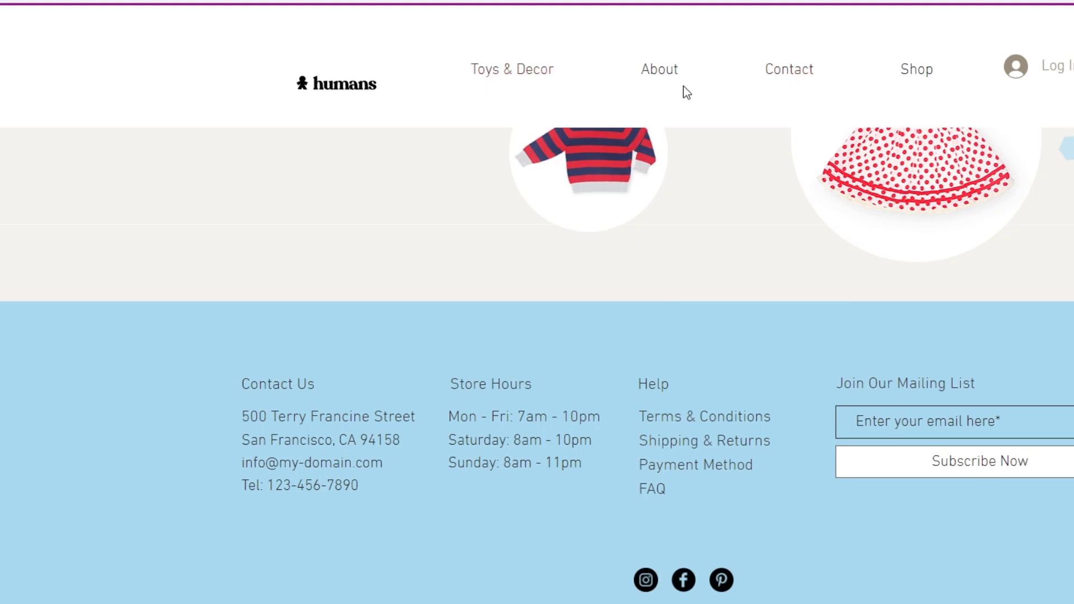
# Look through the live site's Toys & Decor, About, Contact and Shop pages.
pyautogui.click(503, 73)
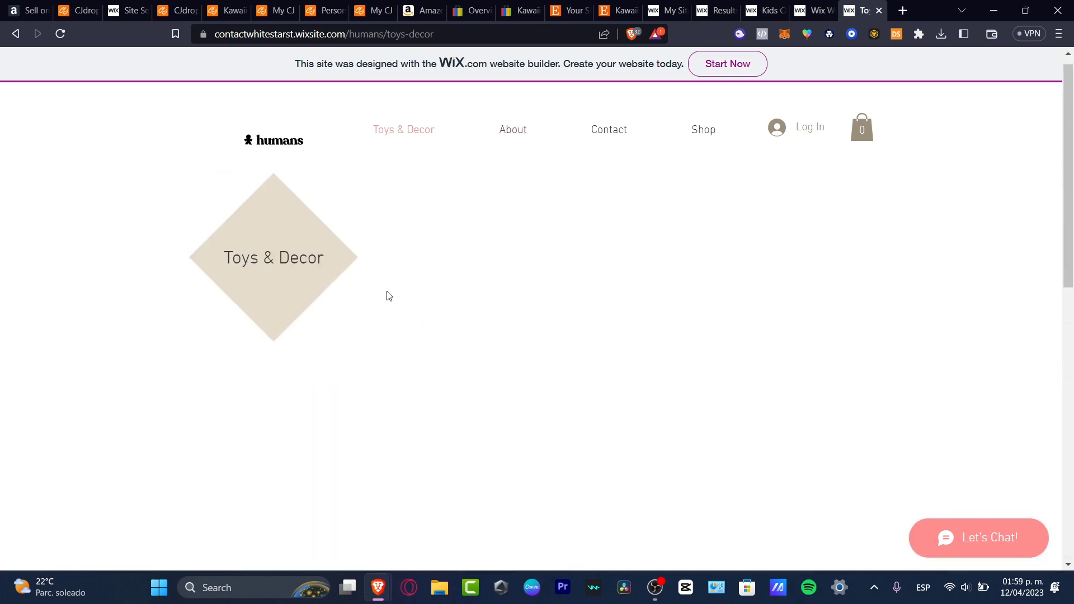
pyautogui.click(513, 138)
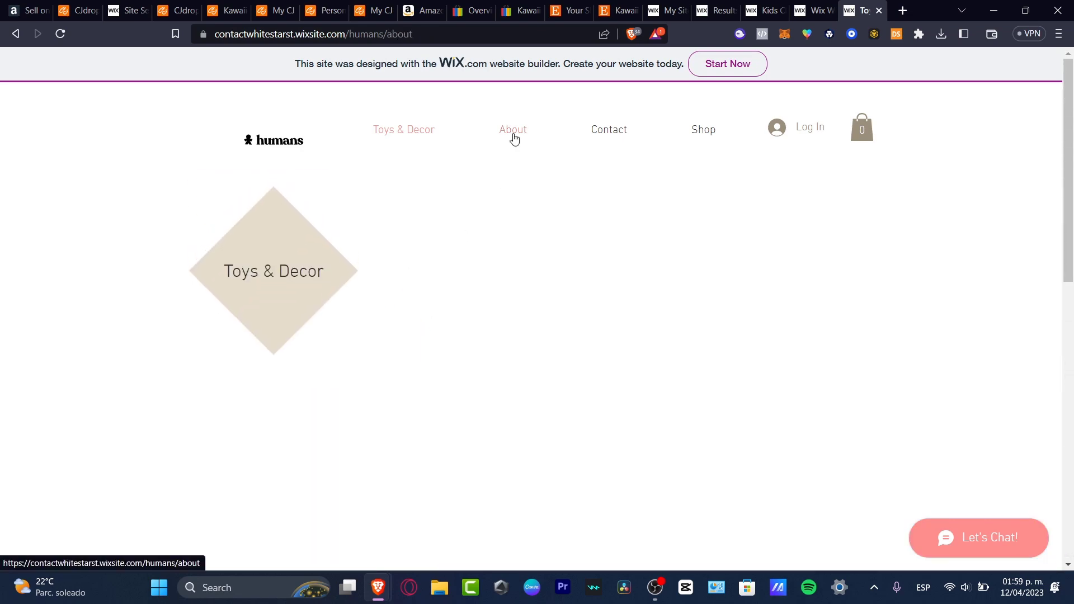
pyautogui.scroll(-10, 650, 289)
pyautogui.scroll(10, 643, 274)
pyautogui.click(613, 136)
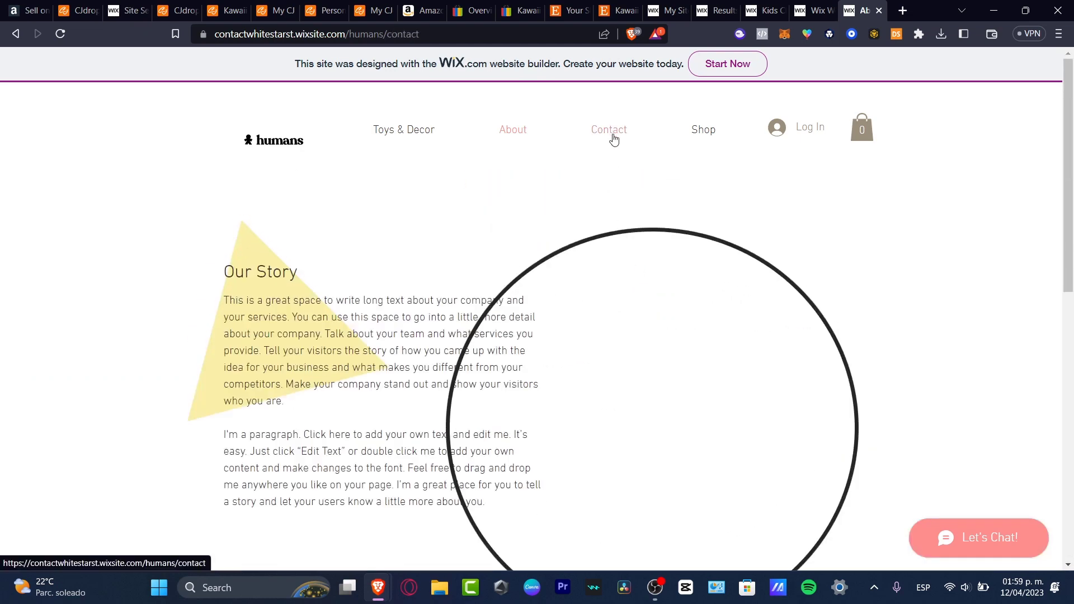
pyautogui.scroll(-7, 593, 304)
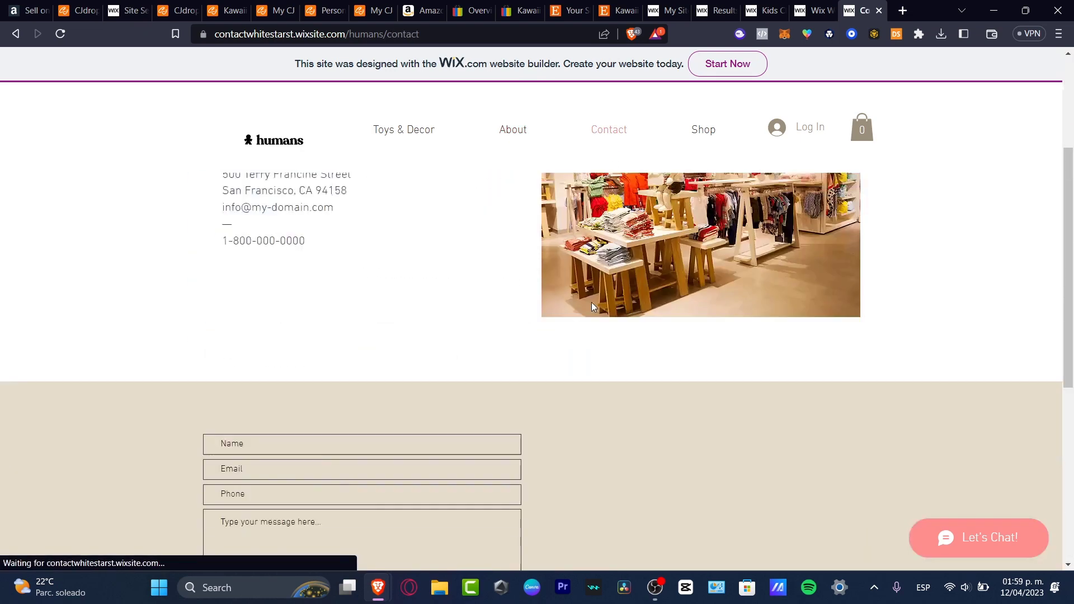
pyautogui.scroll(4, 590, 304)
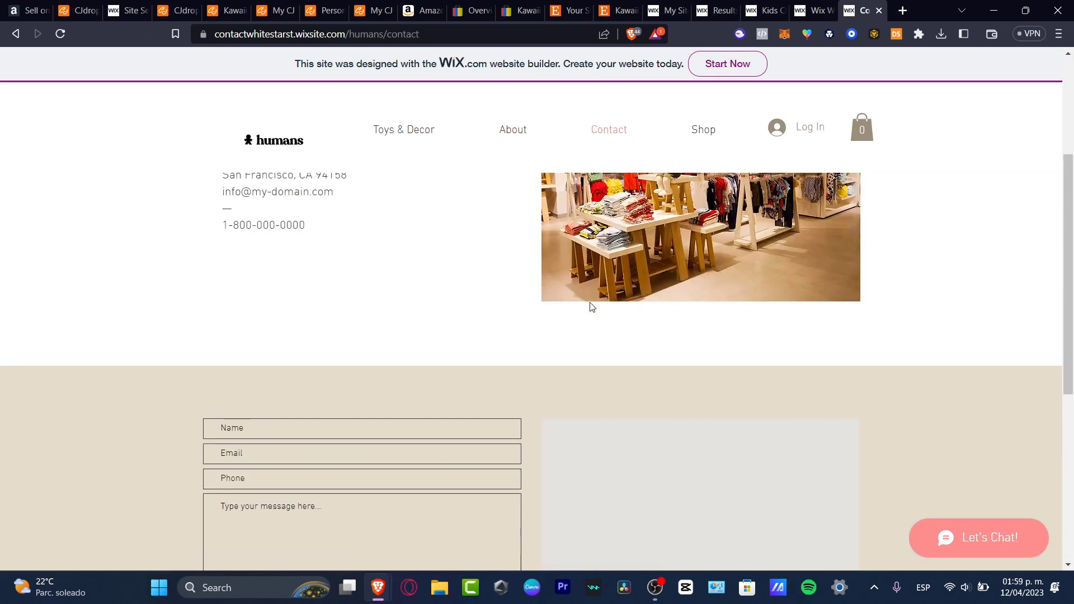
pyautogui.click(702, 141)
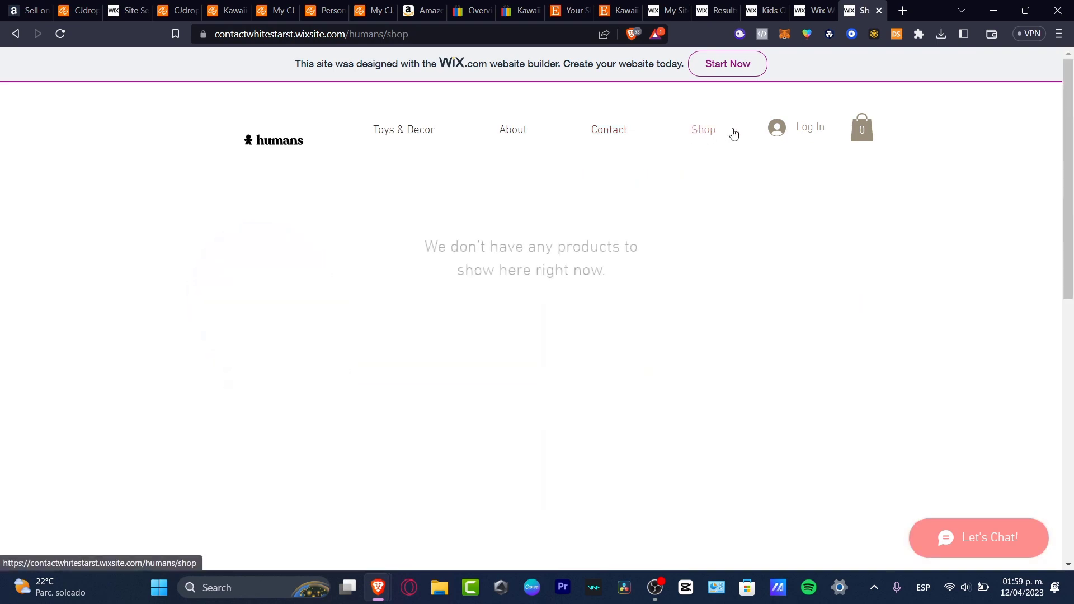
# Return to the Wix editor, close the publishing message and open the site's dashboard.
pyautogui.click(814, 10)
pyautogui.click(752, 167)
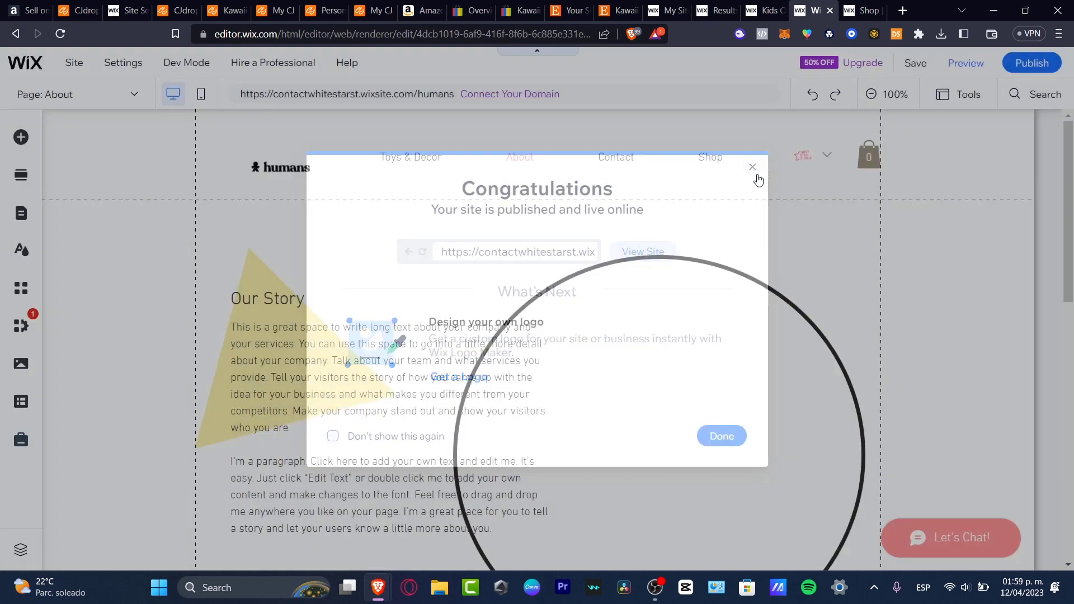
pyautogui.click(46, 70)
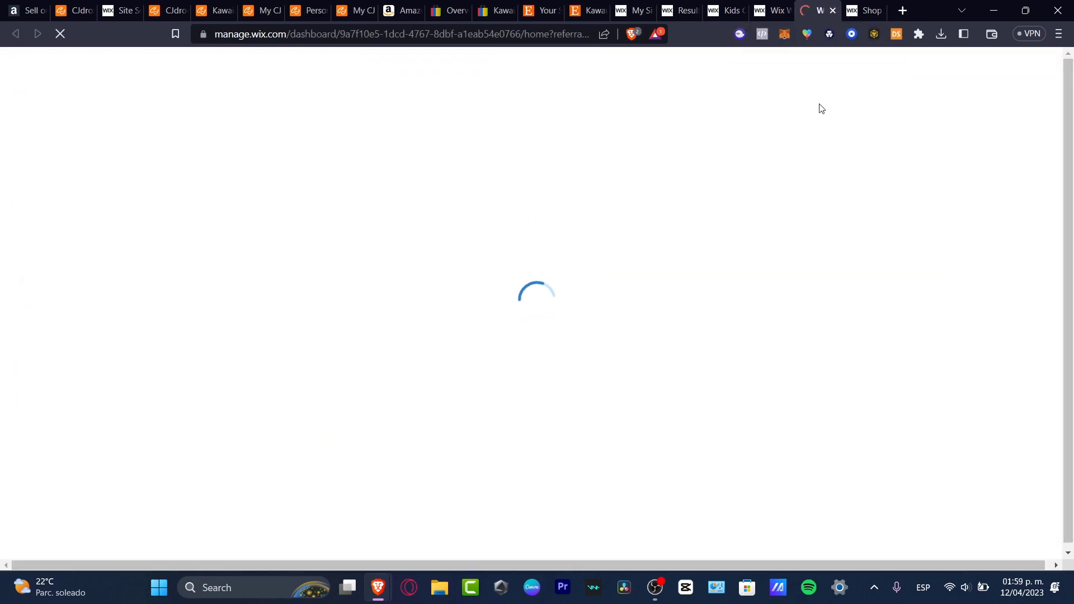
# Go from the live Shop page to the site's homepage and dismiss the 50% off sale offer on the Wix dashboard.
pyautogui.click(866, 10)
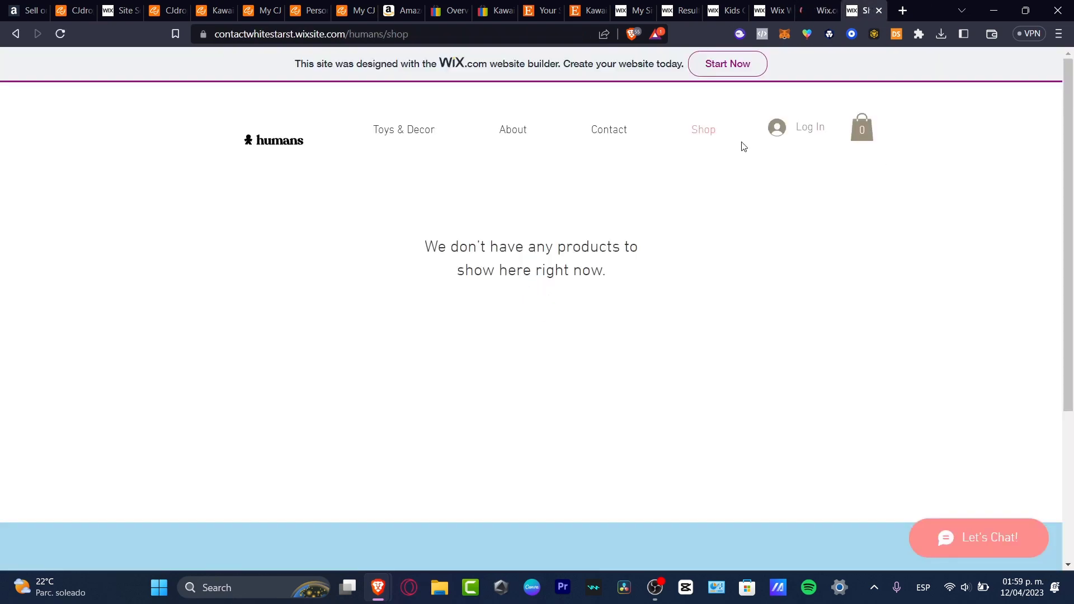
pyautogui.click(306, 142)
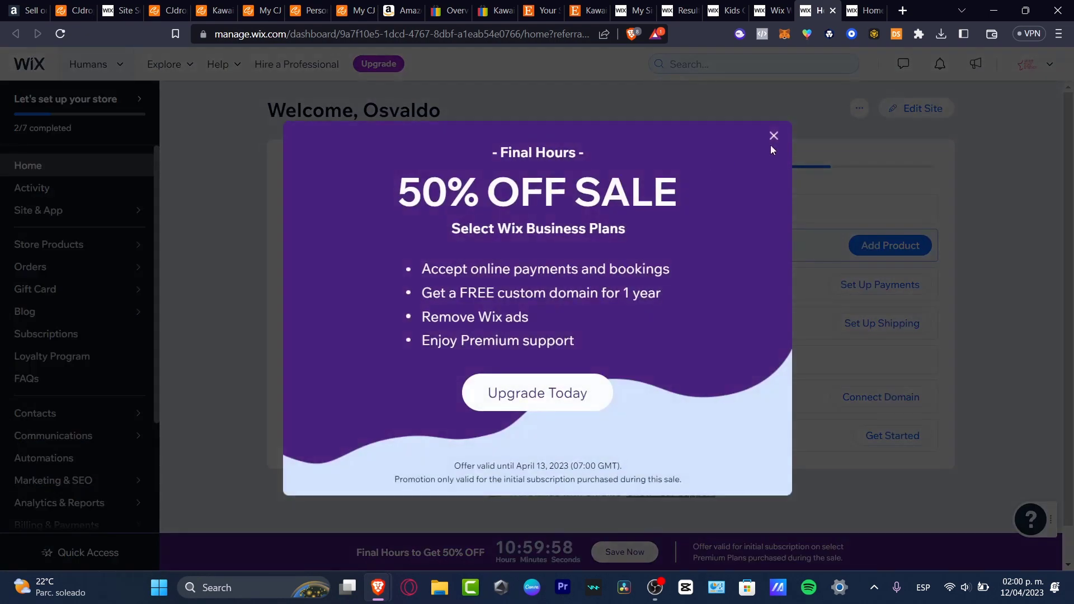
pyautogui.click(772, 137)
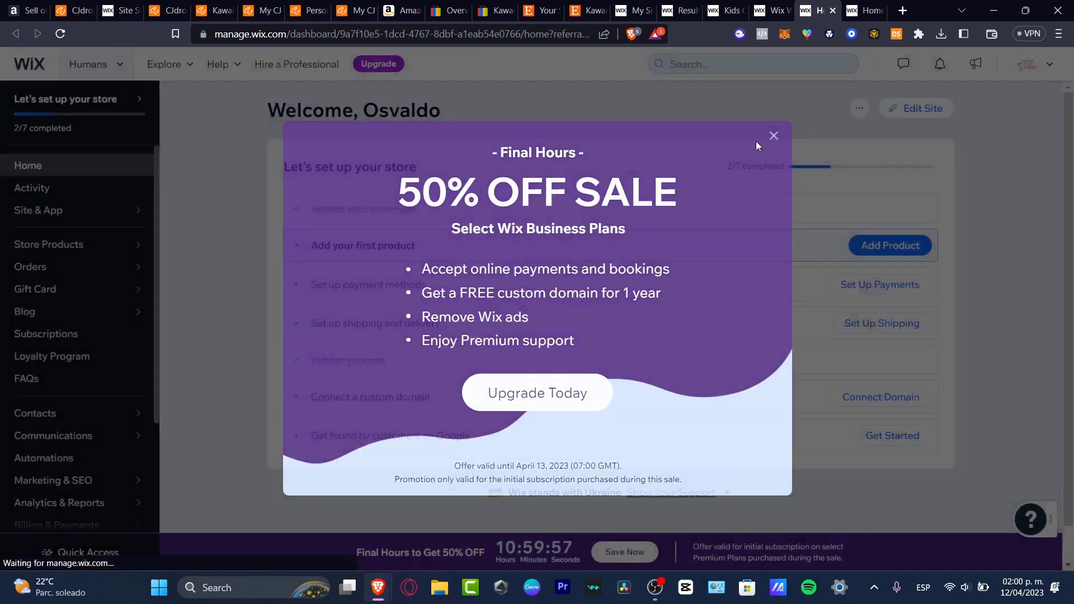